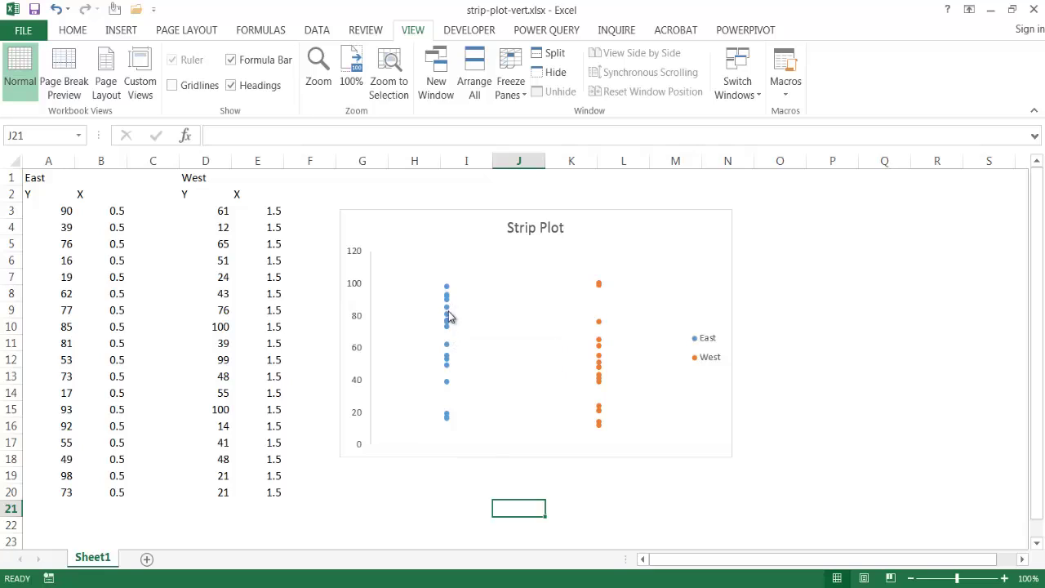
Recalculate the random East and West values six times so the strip plot's points shift.
{"action": "left_click", "coordinate": [424, 506]}
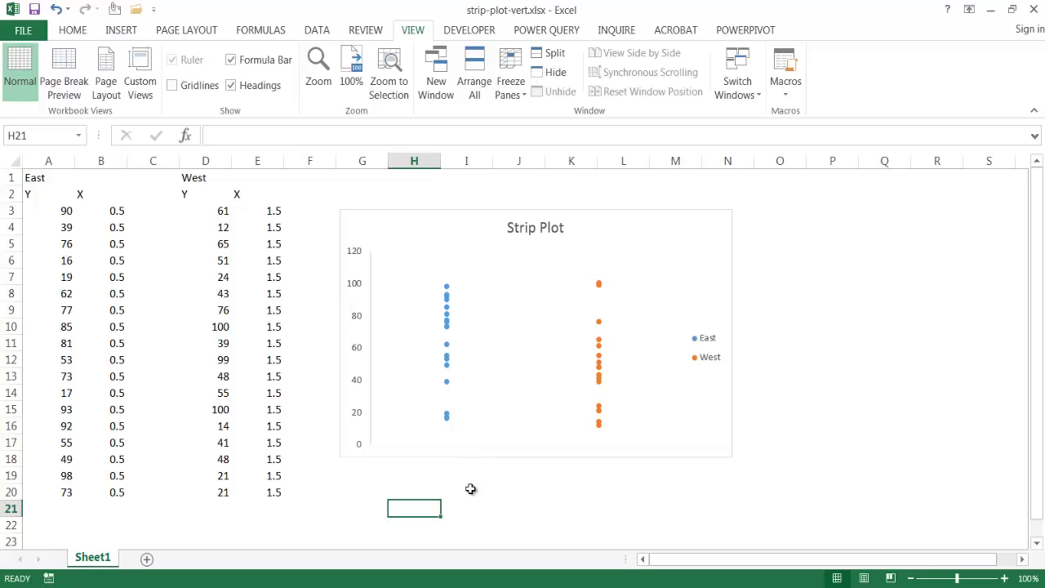
{"action": "key", "text": "F9"}
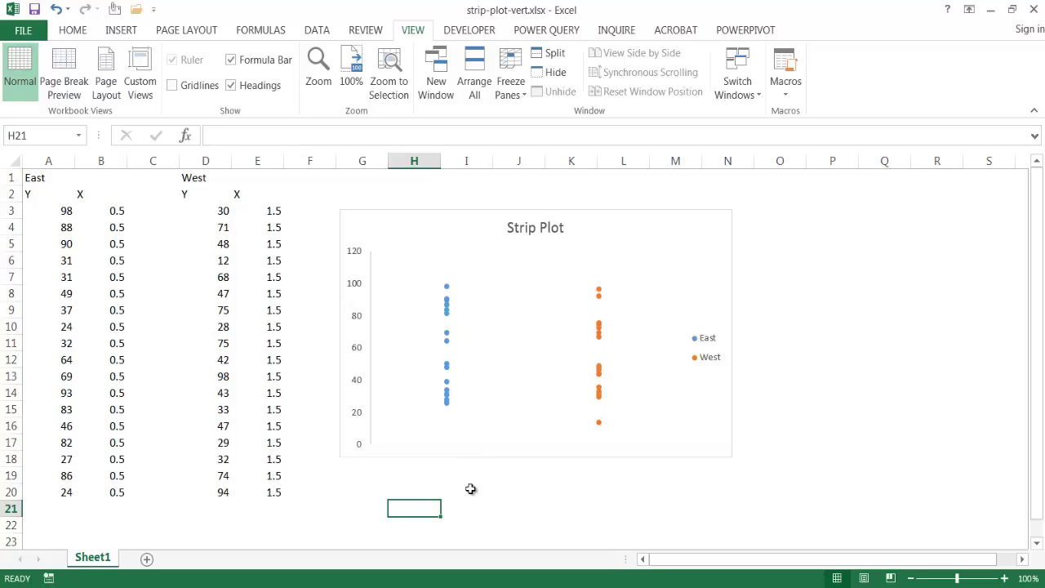
{"action": "key", "text": "F9"}
{"action": "key", "text": "F9"}
{"action": "key", "text": "F9"}
{"action": "key", "text": "F9"}
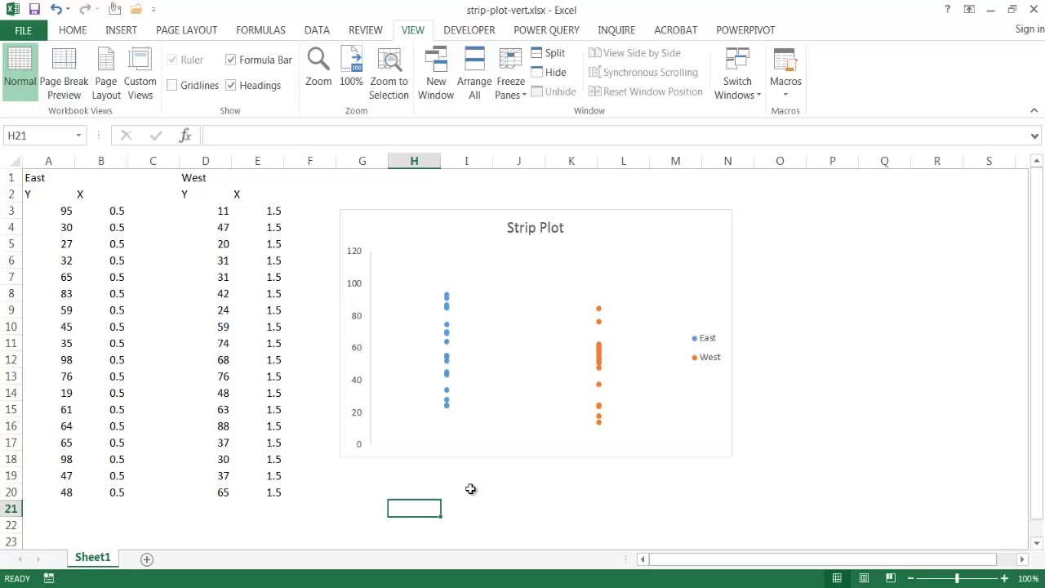
{"action": "key", "text": "F9"}
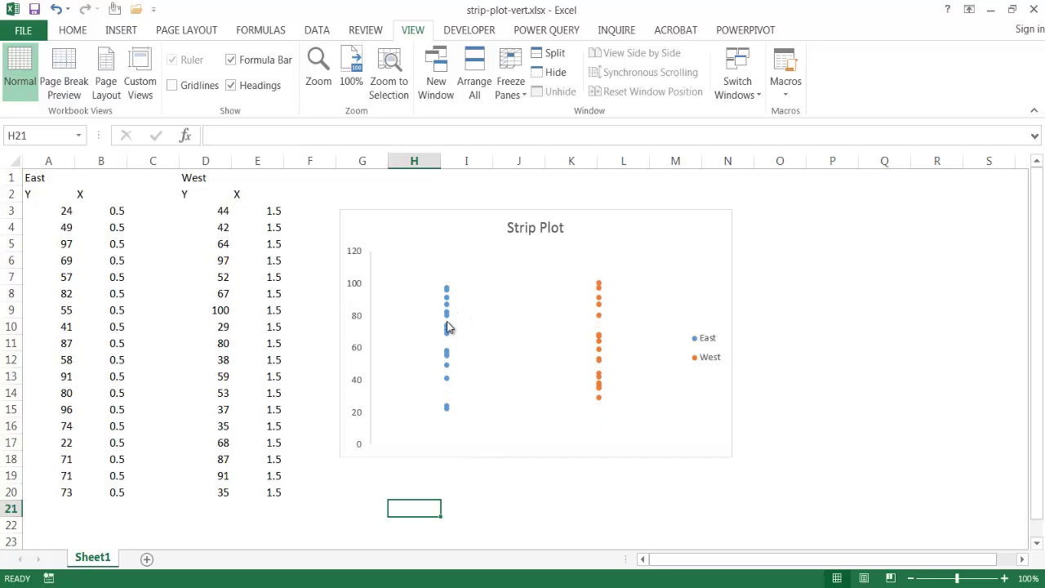
{"action": "key", "text": "F9"}
{"action": "key", "text": "F9"}
{"action": "key", "text": "F9"}
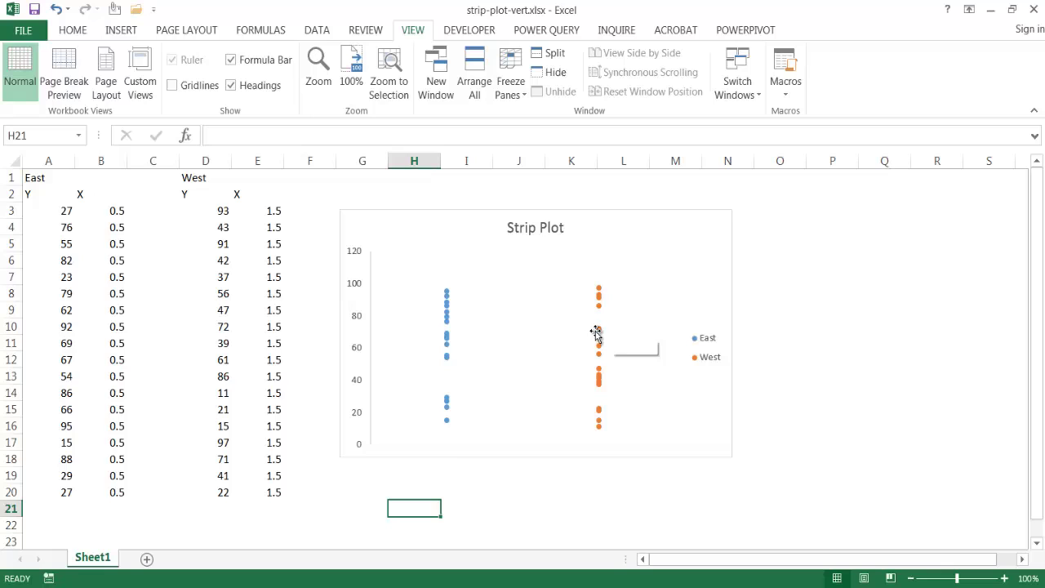
{"action": "key", "text": "F9"}
{"action": "key", "text": "F9"}
{"action": "key", "text": "F9"}
{"action": "key", "text": "F9"}
{"action": "key", "text": "F9"}
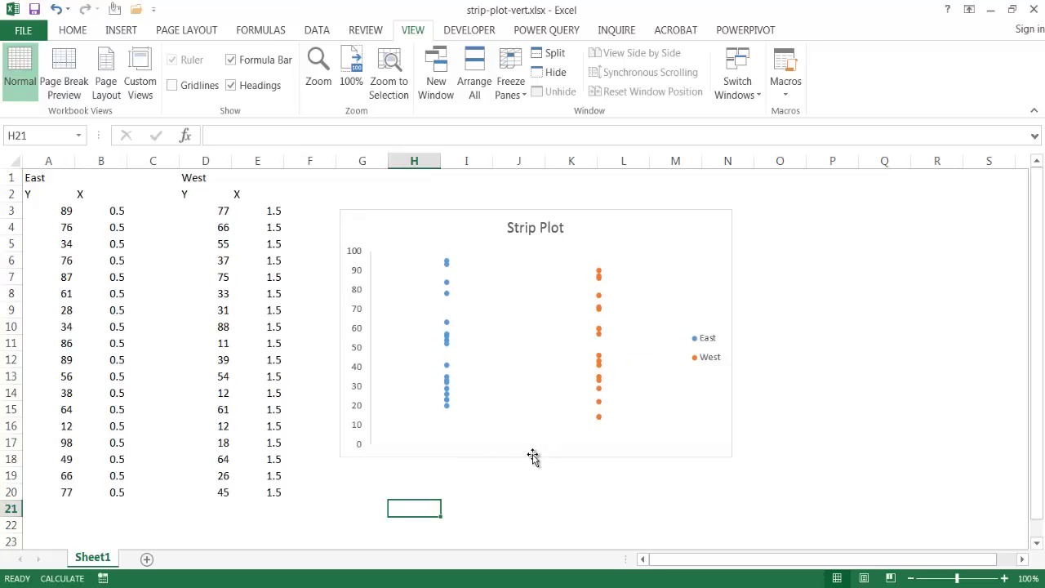
{"action": "key", "text": "F9"}
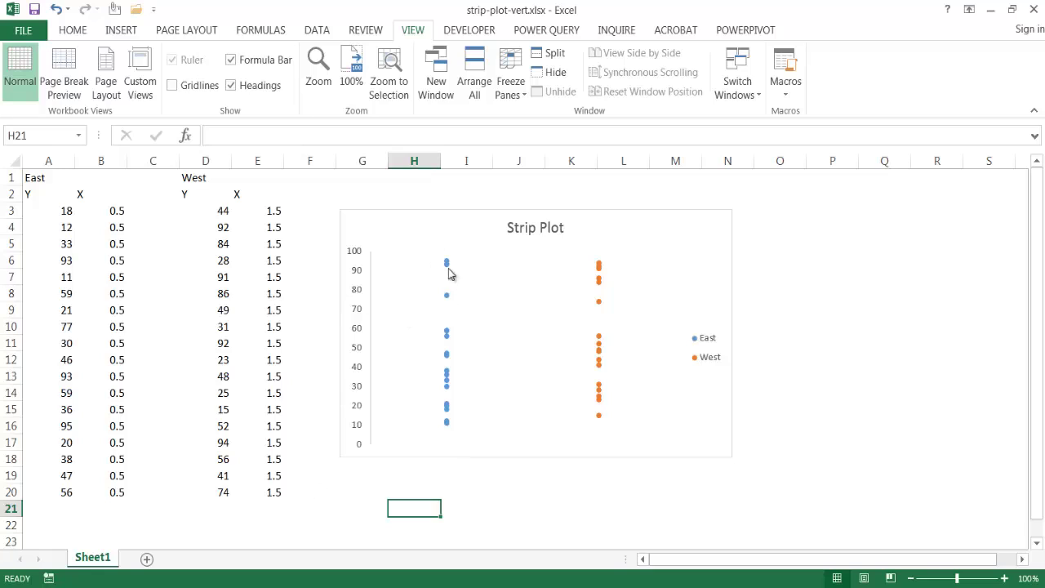
{"action": "key", "text": "Left"}
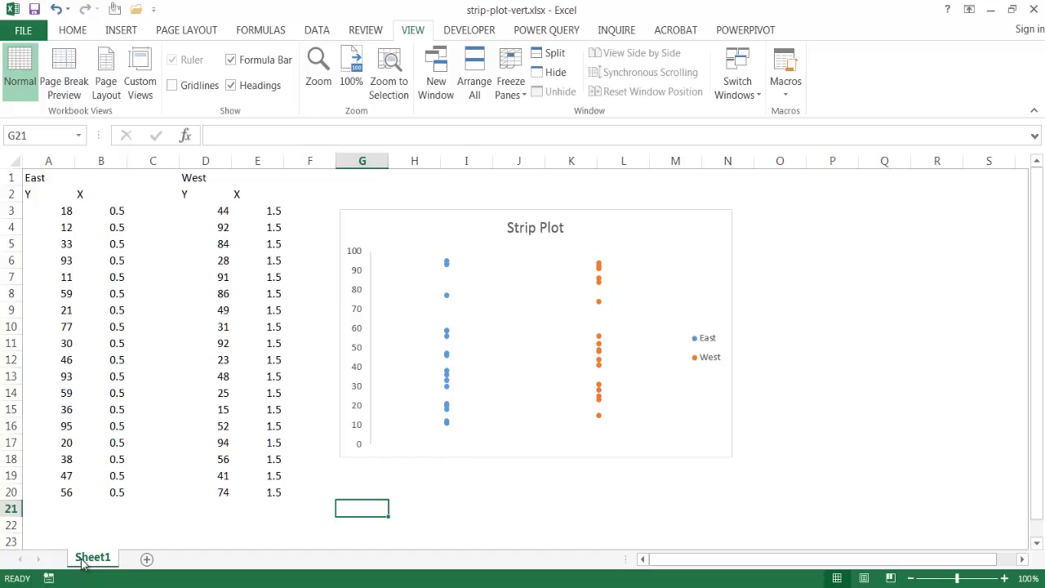
Add Sheet2 with 'East' in A1 and 'Y' in A2.
{"action": "left_click", "coordinate": [148, 559]}
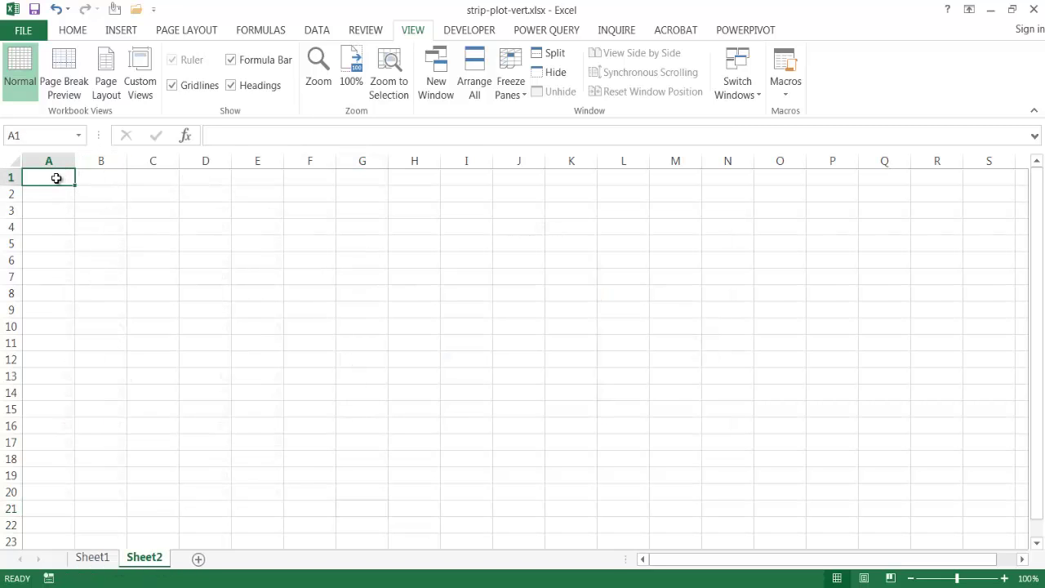
{"action": "type", "text": "East"}
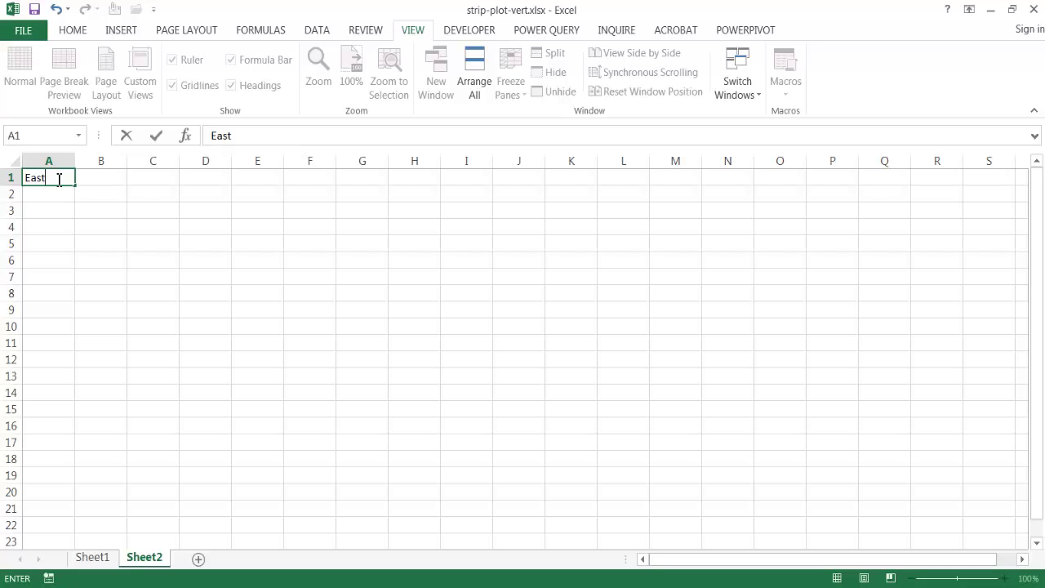
{"action": "key", "text": "Return"}
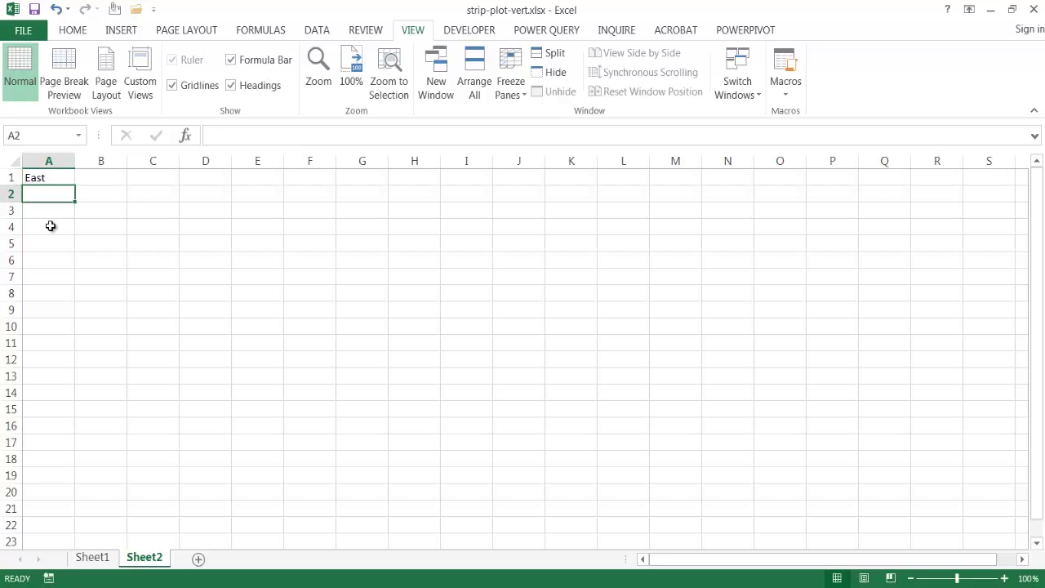
{"action": "type", "text": "Y"}
{"action": "left_click", "coordinate": [50, 226]}
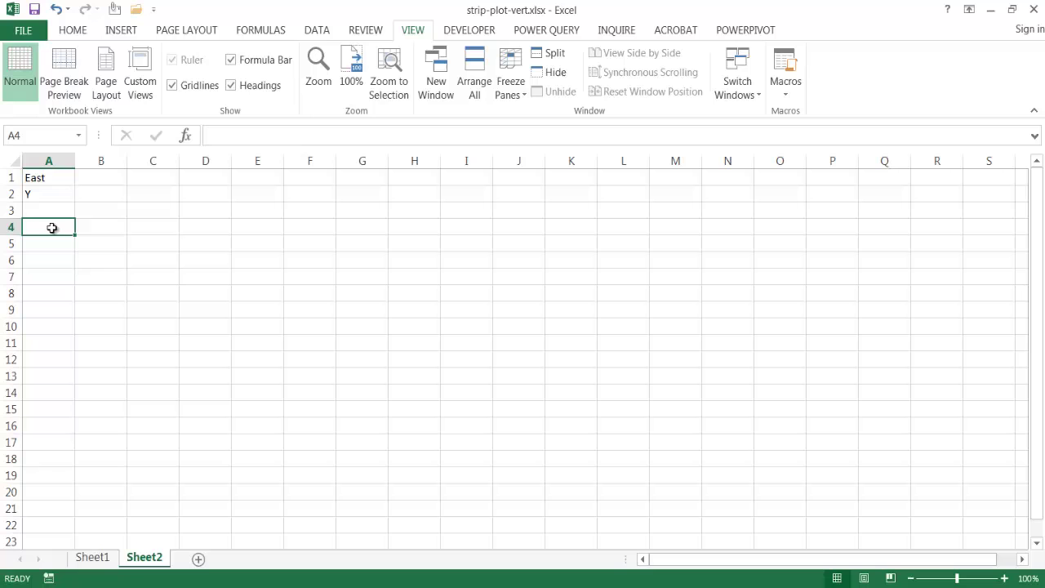
Check the X heading in B2 on Sheet1, then return to Sheet2.
{"action": "left_click", "coordinate": [96, 559]}
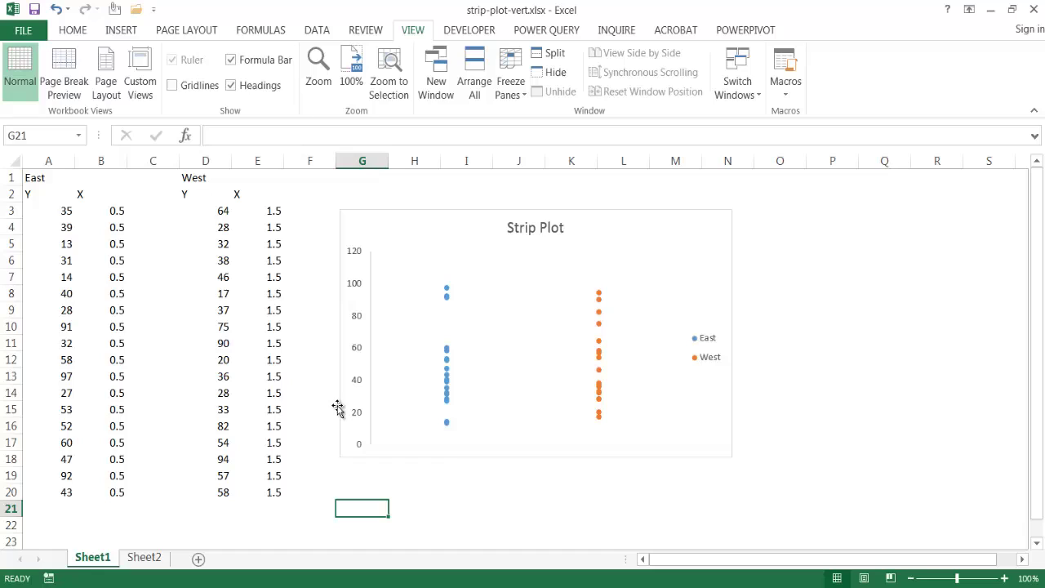
{"action": "left_click", "coordinate": [85, 195]}
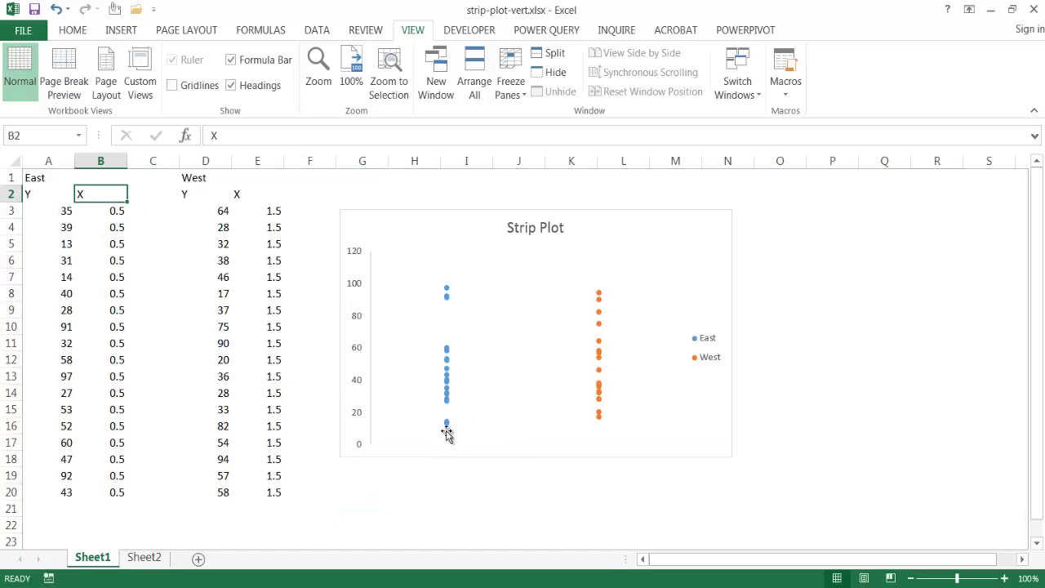
{"action": "left_click", "coordinate": [137, 563]}
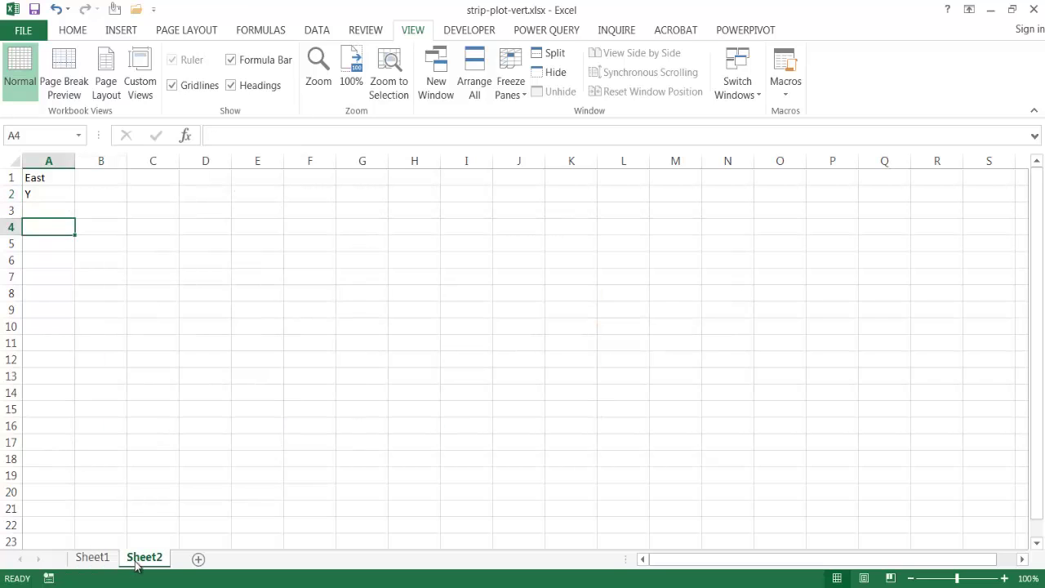
Enter =RANDBETWEEN(10,100) into all of A3:A19 at once and recalculate the values.
{"action": "left_click", "coordinate": [39, 210]}
{"action": "left_click_drag", "start_coordinate": [41, 212], "coordinate": [45, 475]}
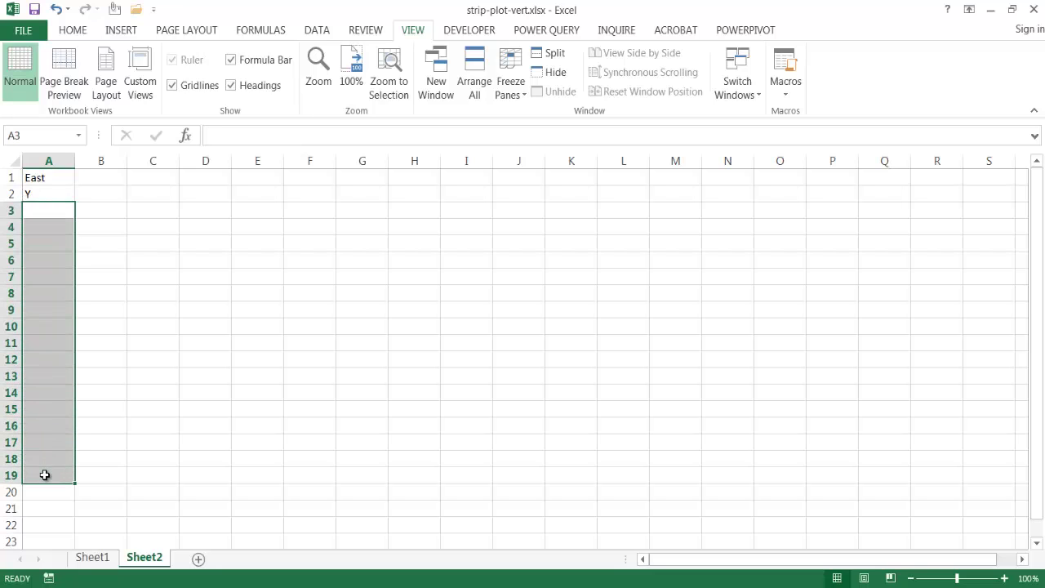
{"action": "type", "text": "=rand"}
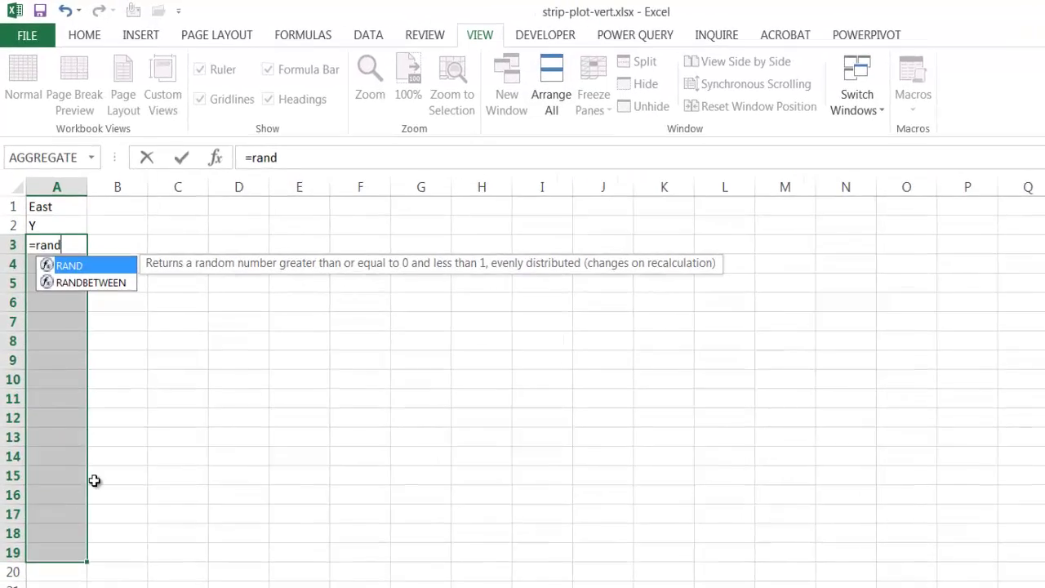
{"action": "double_click", "coordinate": [81, 243]}
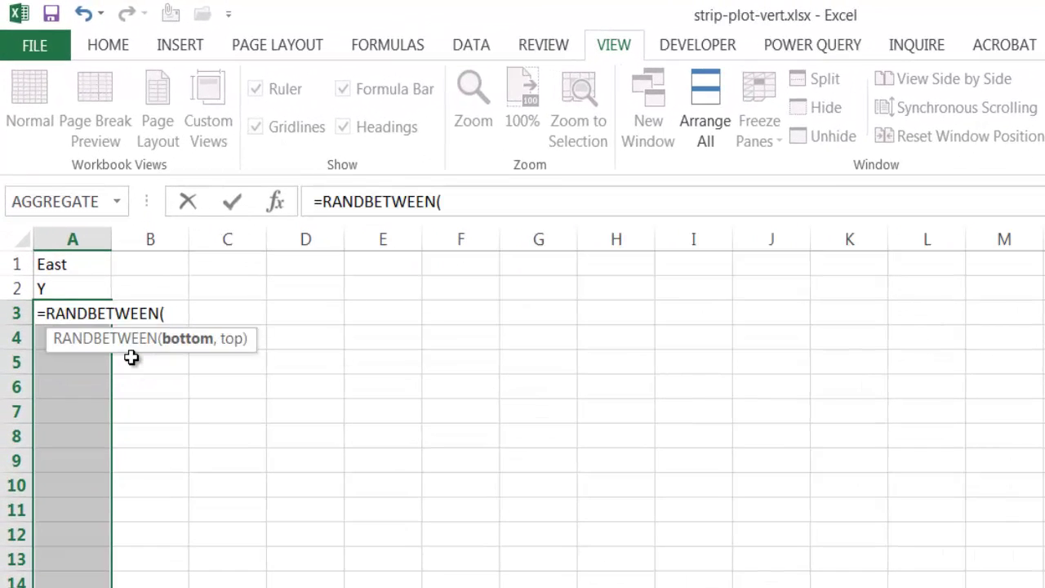
{"action": "type", "text": "10,100"}
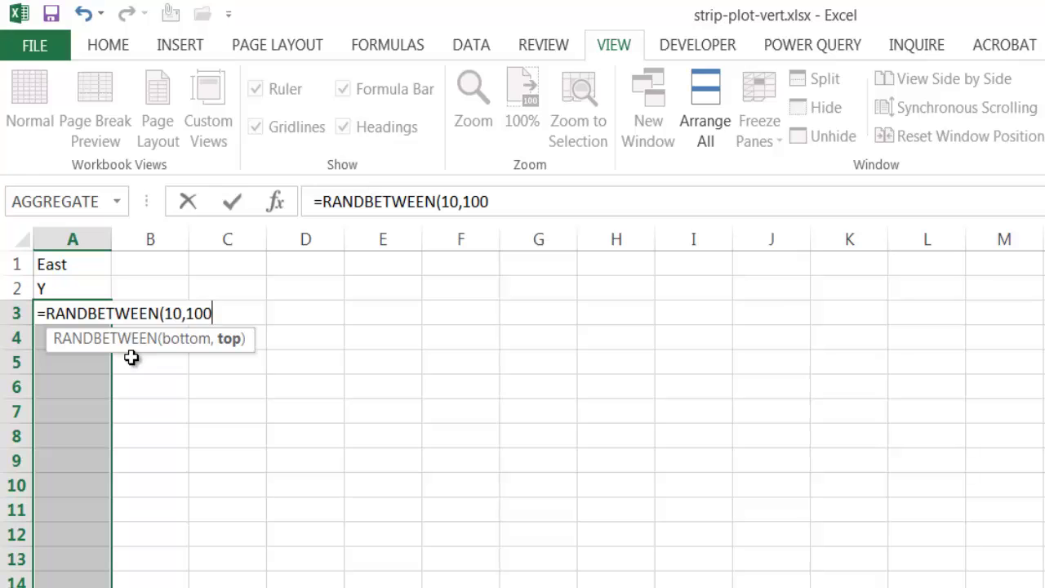
{"action": "type", "text": ")"}
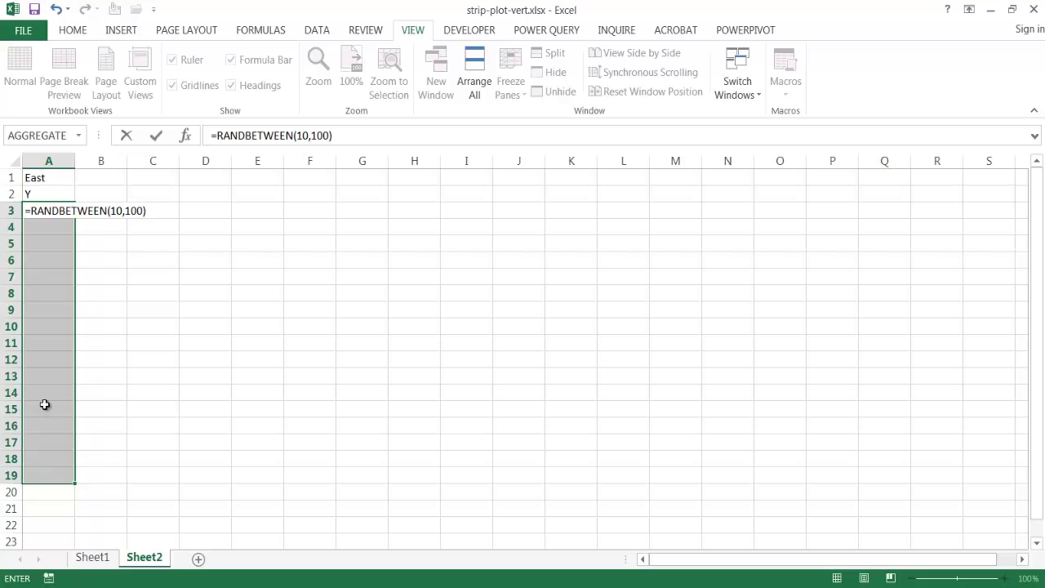
{"action": "key", "text": "ctrl+Return"}
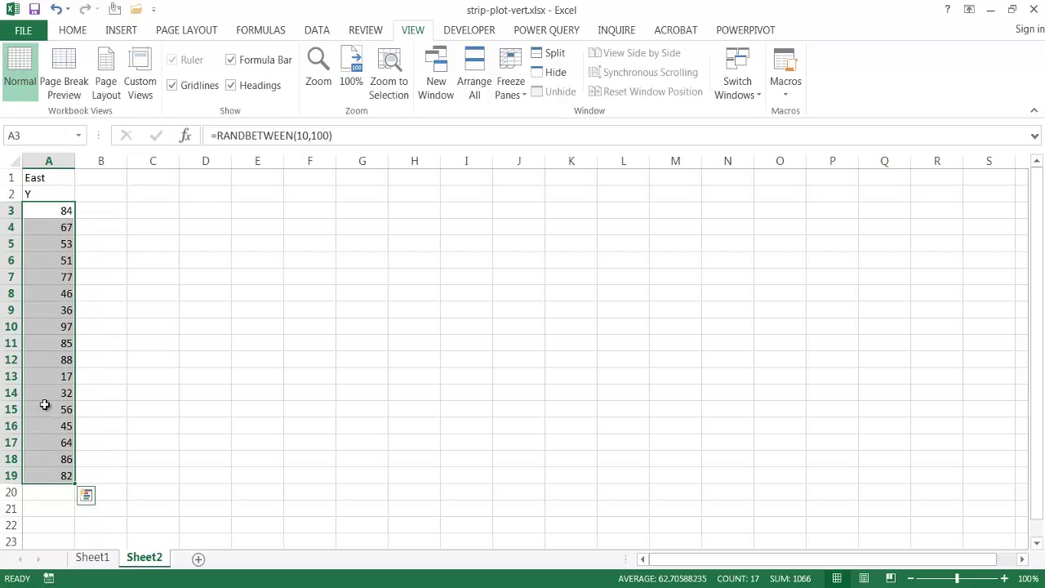
{"action": "left_click", "coordinate": [49, 510]}
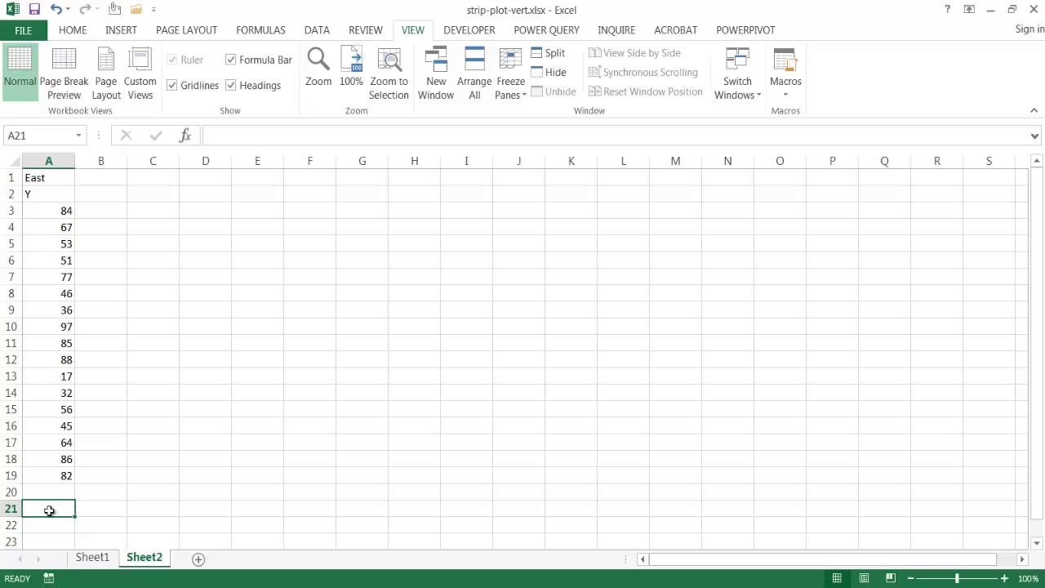
{"action": "key", "text": "F9"}
{"action": "key", "text": "F9"}
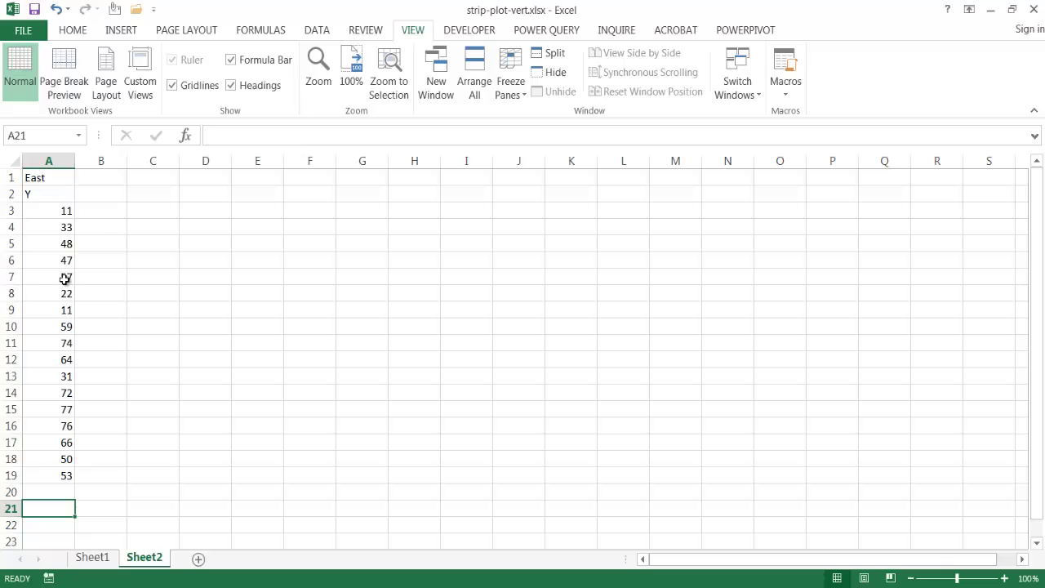
Label B2 'X' and fill B3:B19 with the value 1.
{"action": "left_click", "coordinate": [101, 193]}
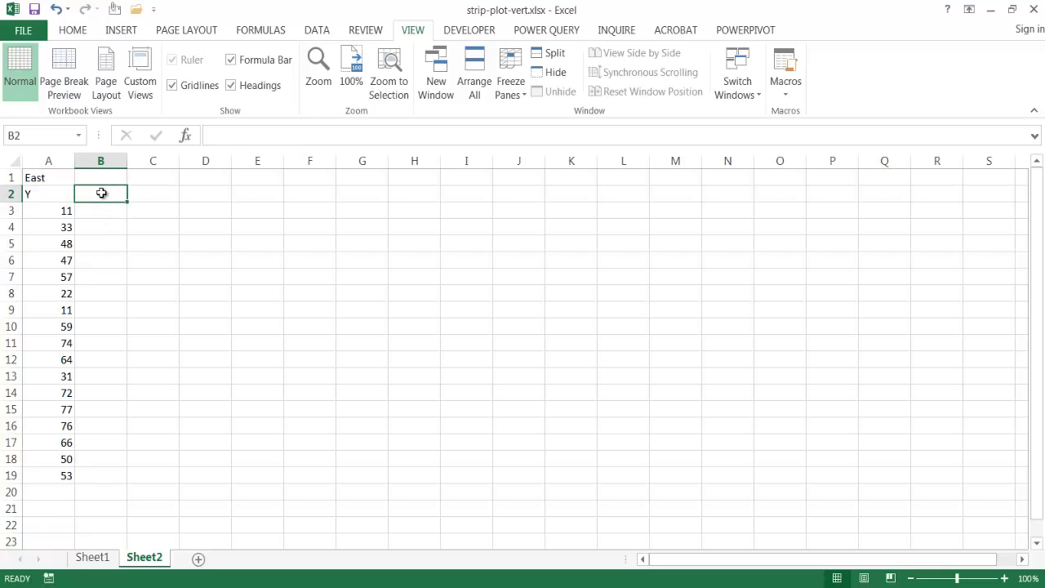
{"action": "type", "text": "X"}
{"action": "key", "text": "Return"}
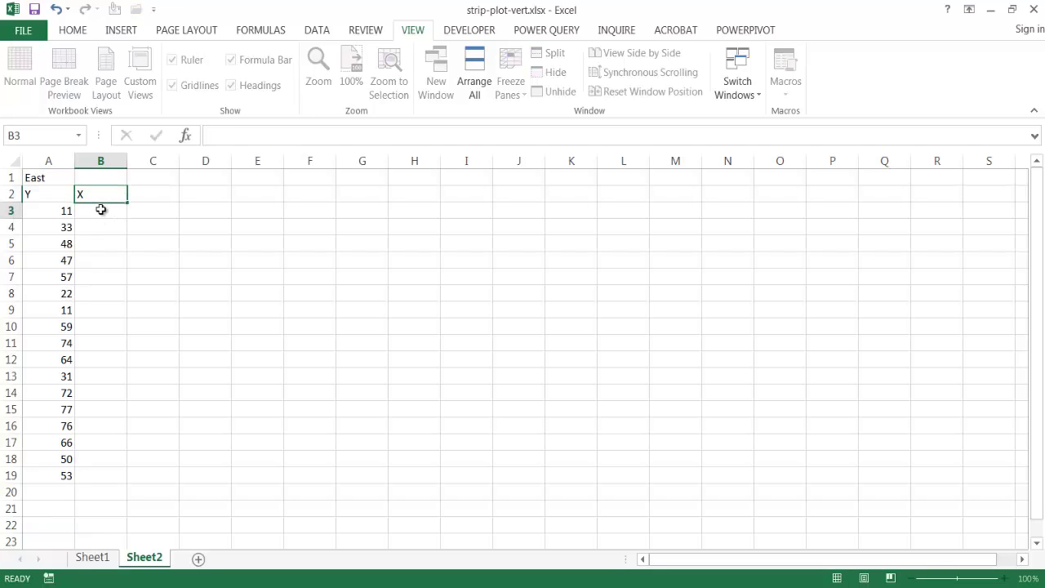
{"action": "left_click_drag", "start_coordinate": [100, 210], "coordinate": [95, 474]}
{"action": "type", "text": "1"}
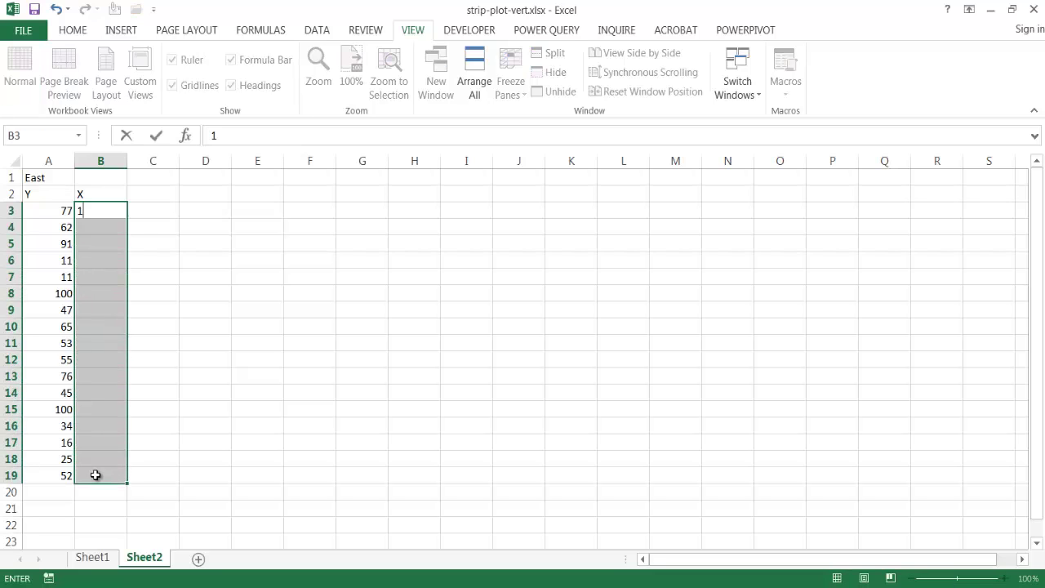
{"action": "key", "text": "ctrl+Return"}
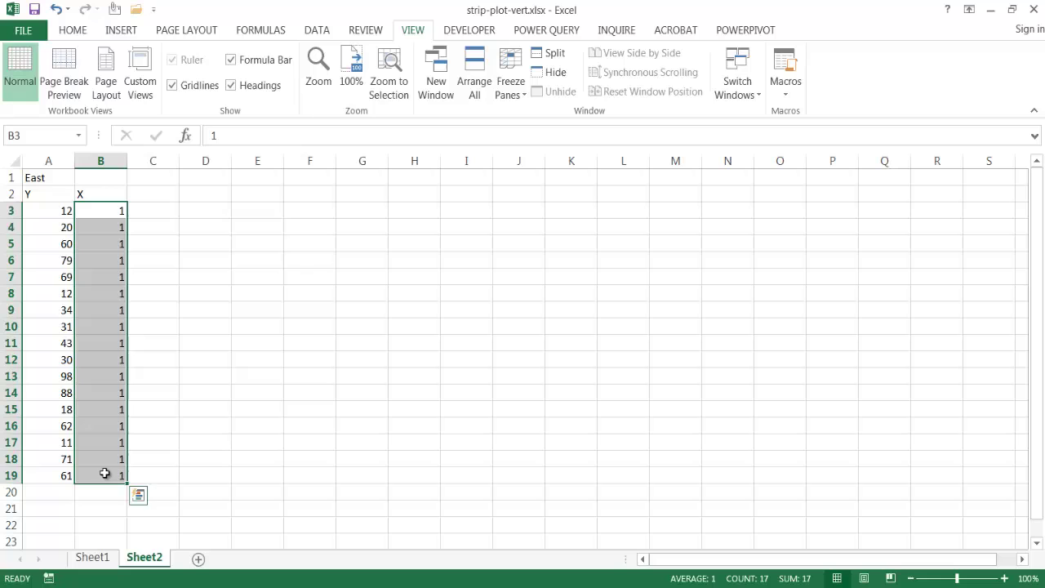
{"action": "left_click", "coordinate": [263, 277]}
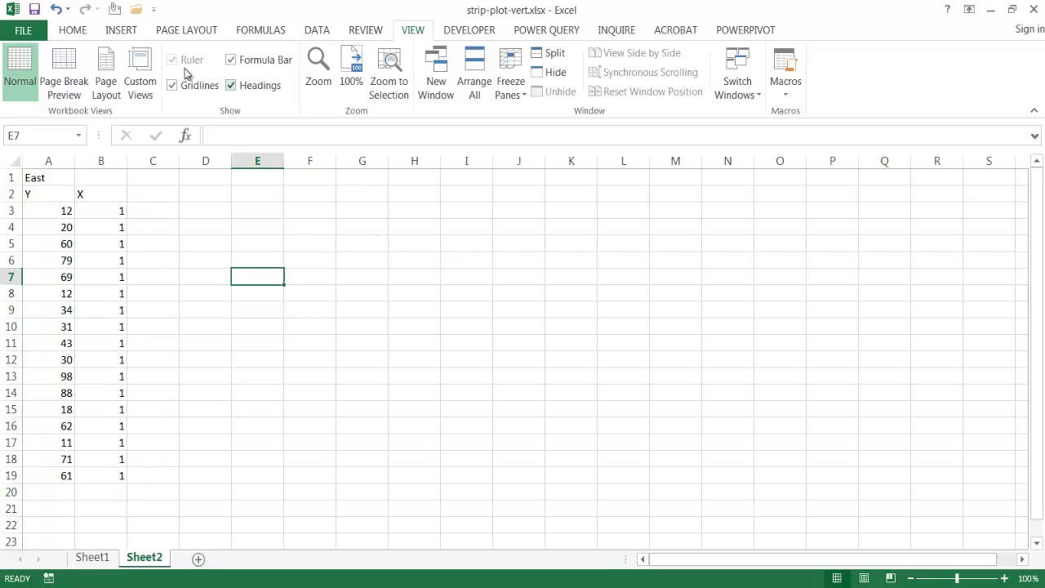
Insert an empty plain Scatter chart and move it next to the East data.
{"action": "left_click", "coordinate": [119, 32]}
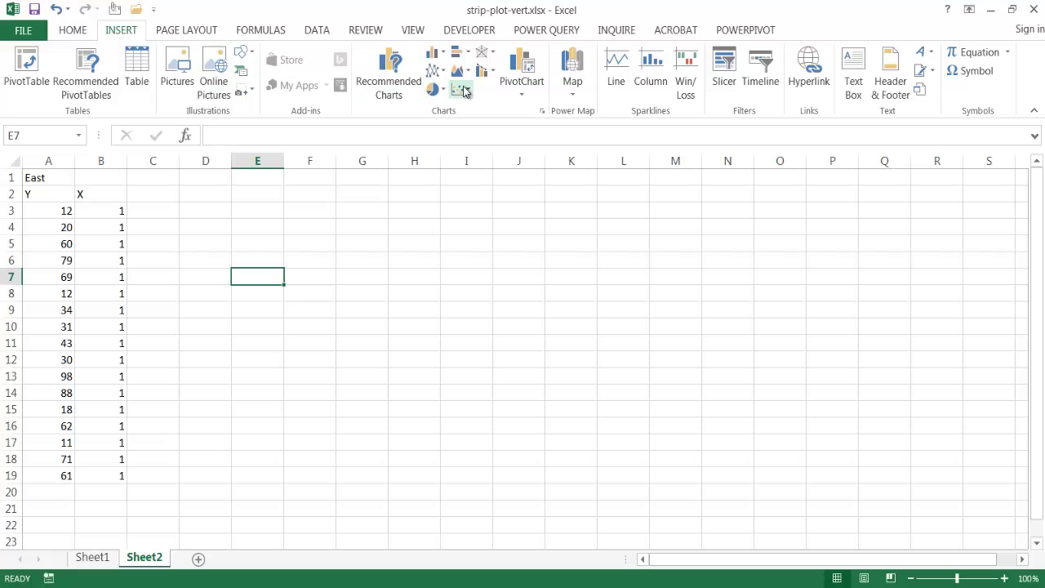
{"action": "left_click", "coordinate": [462, 90]}
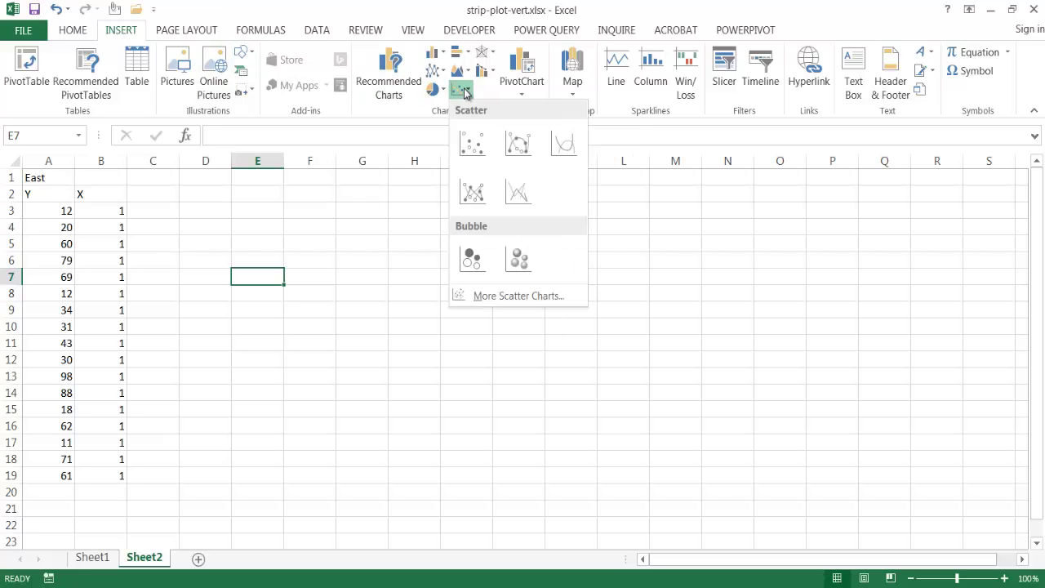
{"action": "left_click", "coordinate": [472, 141]}
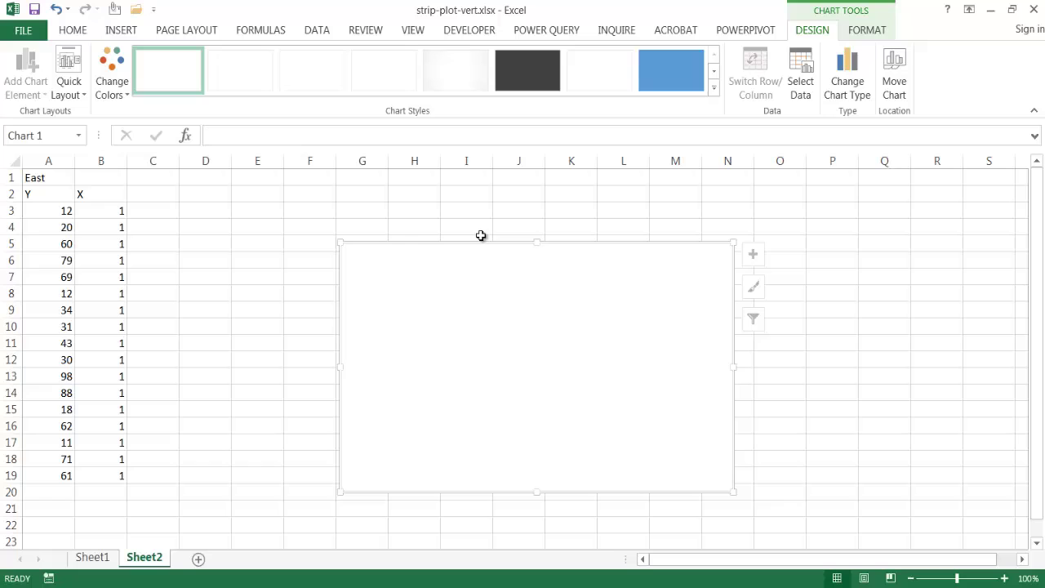
{"action": "left_click_drag", "start_coordinate": [479, 245], "coordinate": [444, 210]}
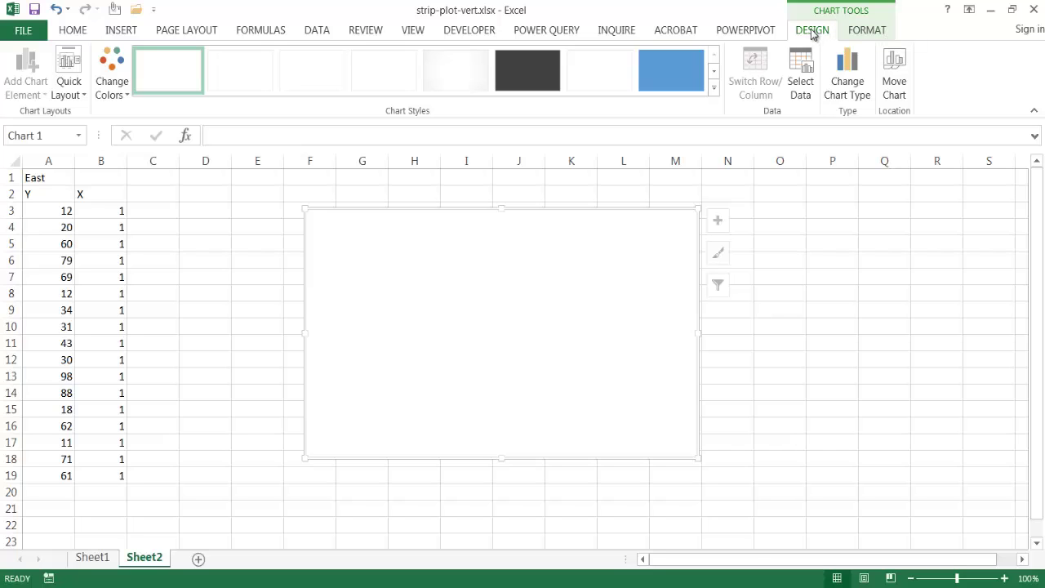
Add the East chart series: name from A1, X values B3:B19, Y values A3:A19.
{"action": "left_click", "coordinate": [800, 72]}
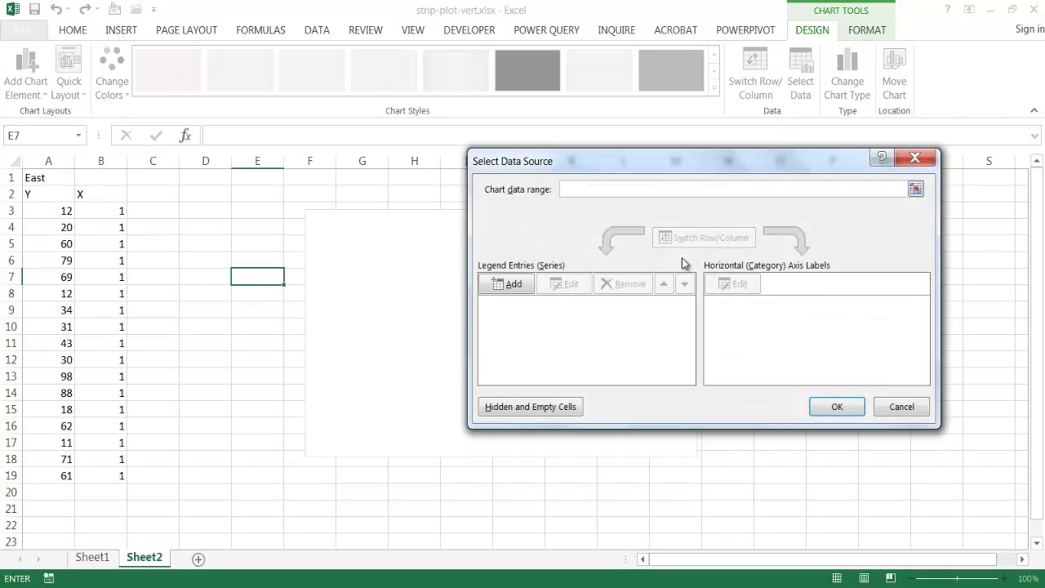
{"action": "left_click", "coordinate": [514, 288]}
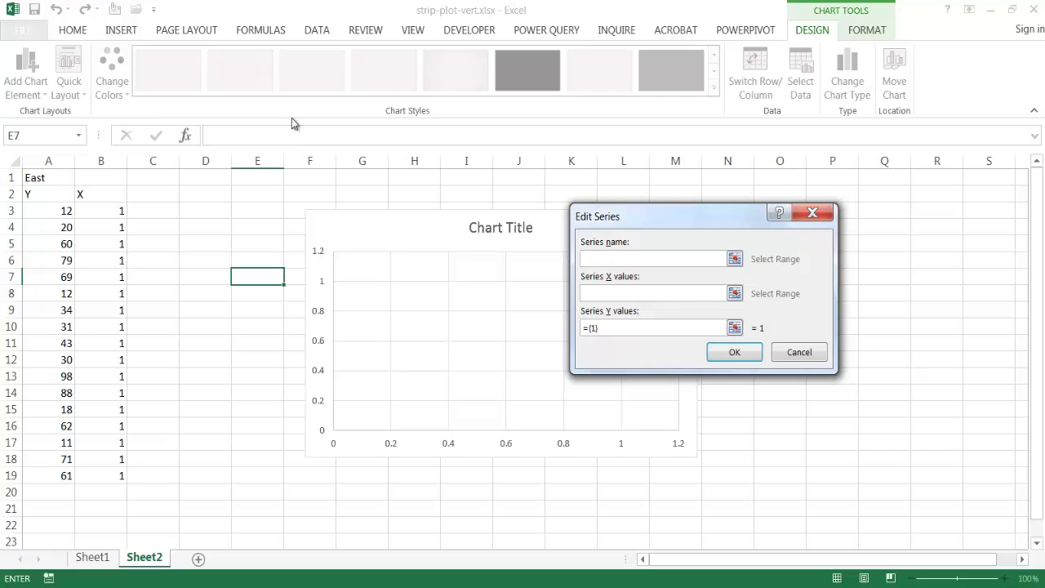
{"action": "left_click", "coordinate": [35, 177]}
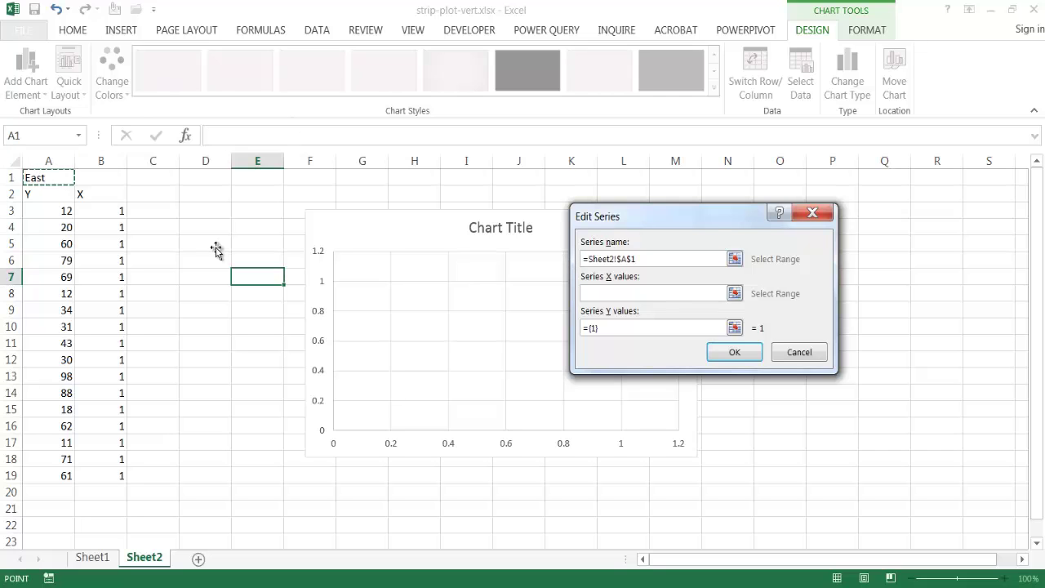
{"action": "left_click", "coordinate": [618, 293]}
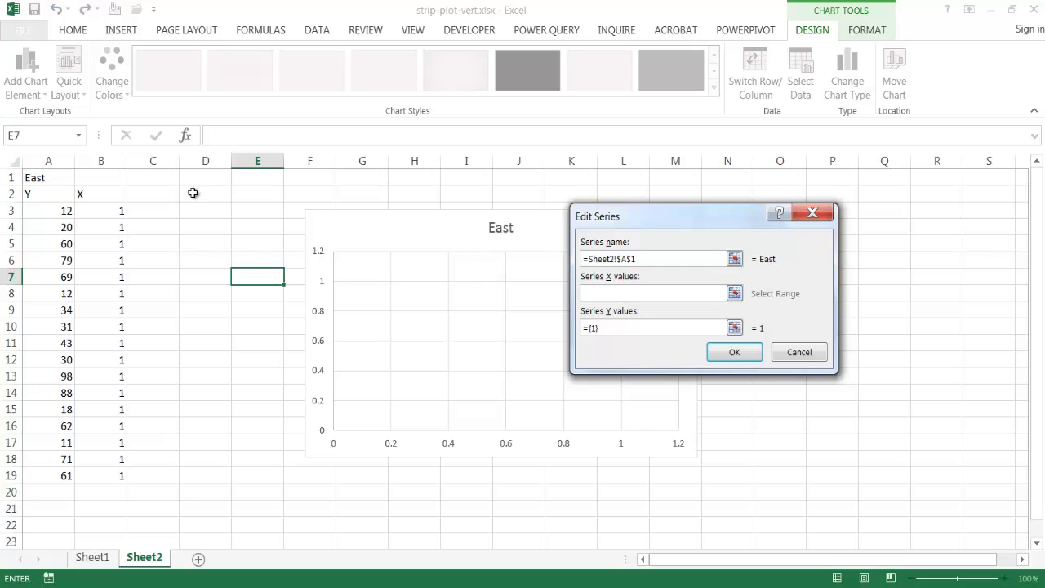
{"action": "left_click_drag", "start_coordinate": [111, 211], "coordinate": [119, 479]}
{"action": "left_click", "coordinate": [633, 328]}
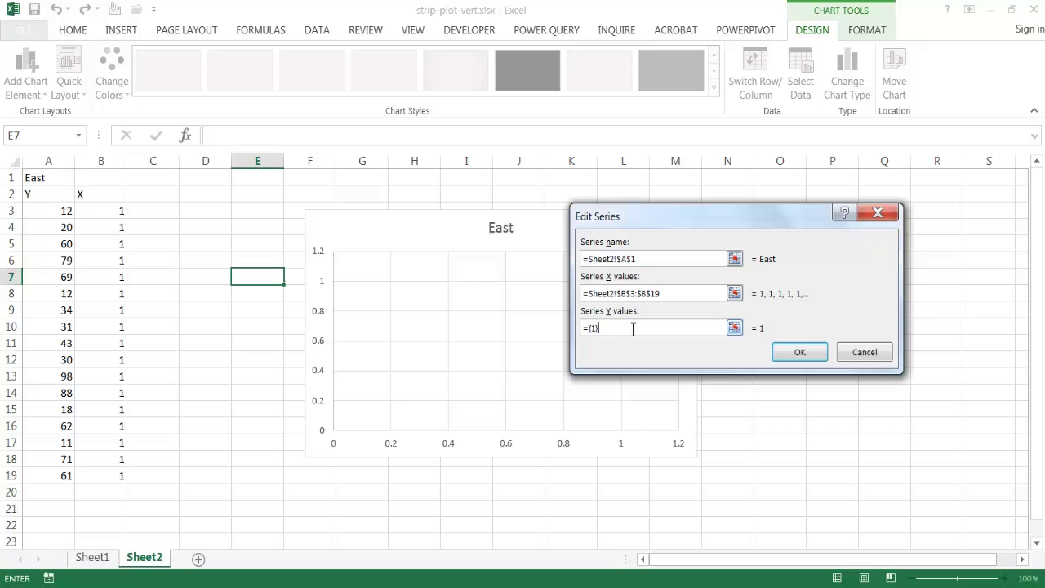
{"action": "key", "text": "BackSpace"}
{"action": "key", "text": "BackSpace"}
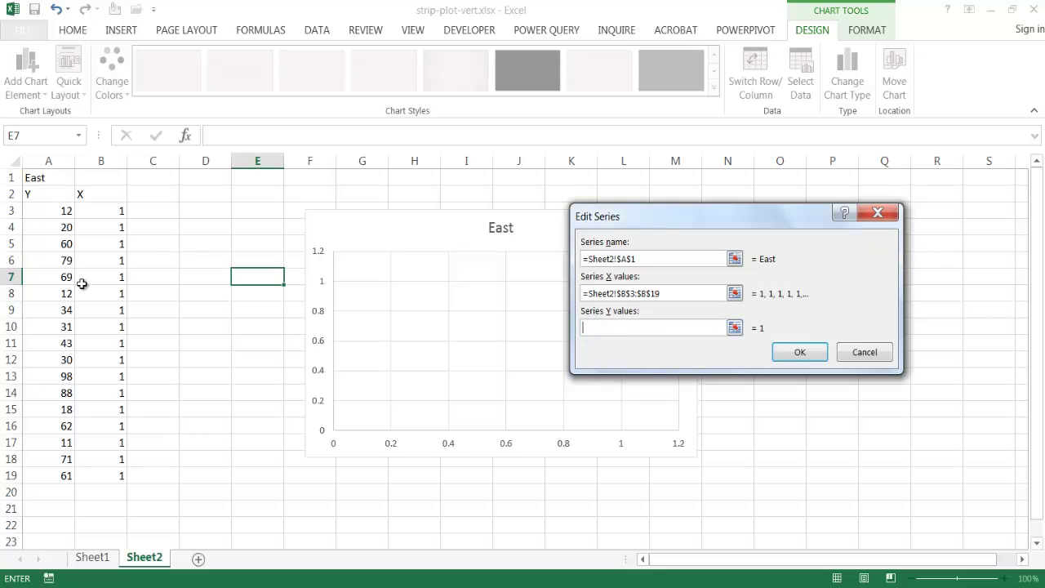
{"action": "left_click_drag", "start_coordinate": [52, 211], "coordinate": [65, 477]}
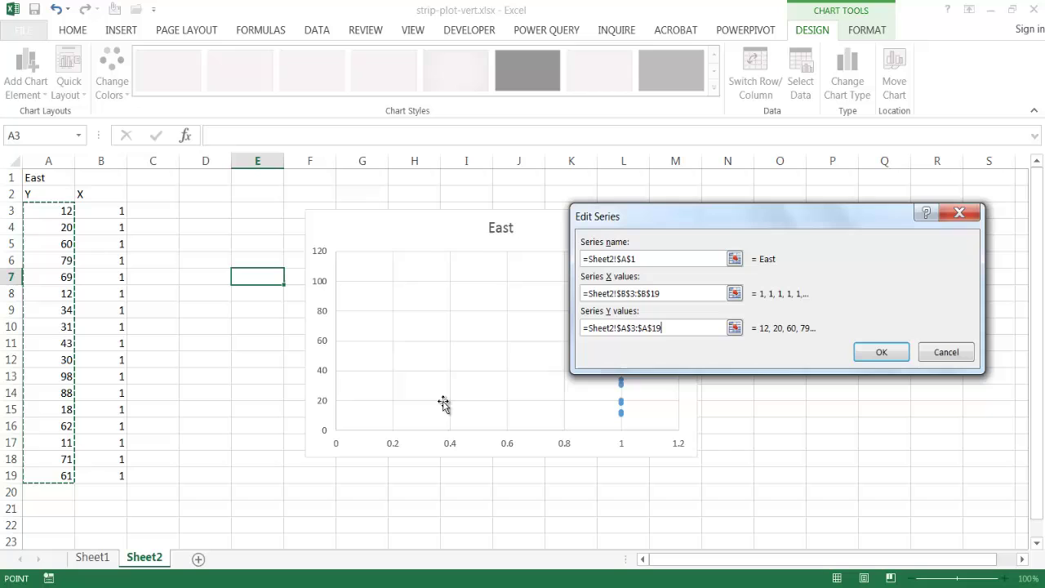
{"action": "left_click", "coordinate": [876, 352]}
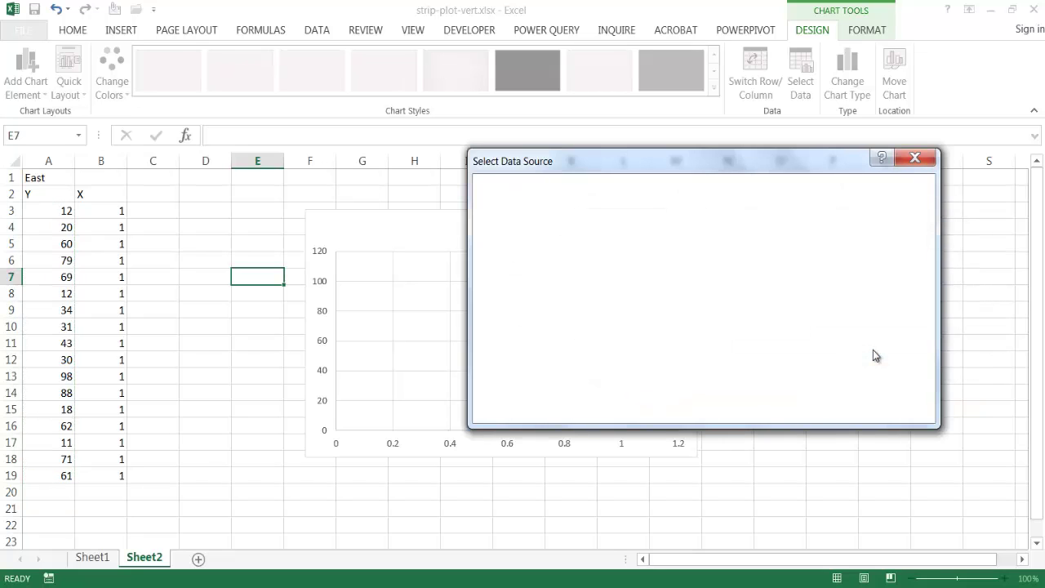
{"action": "left_click", "coordinate": [836, 407]}
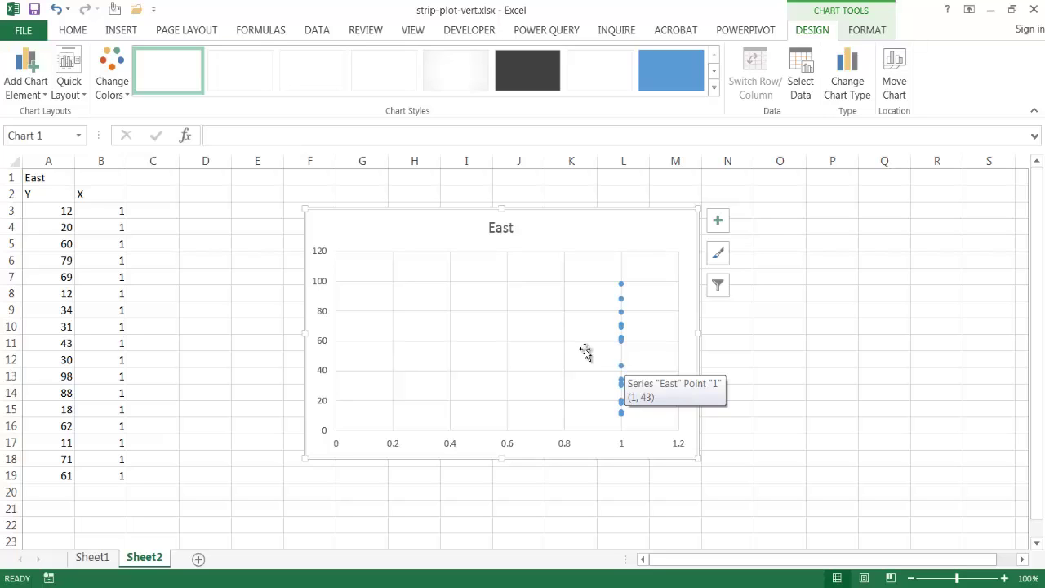
Delete the chart's horizontal and vertical gridlines.
{"action": "left_click", "coordinate": [537, 342]}
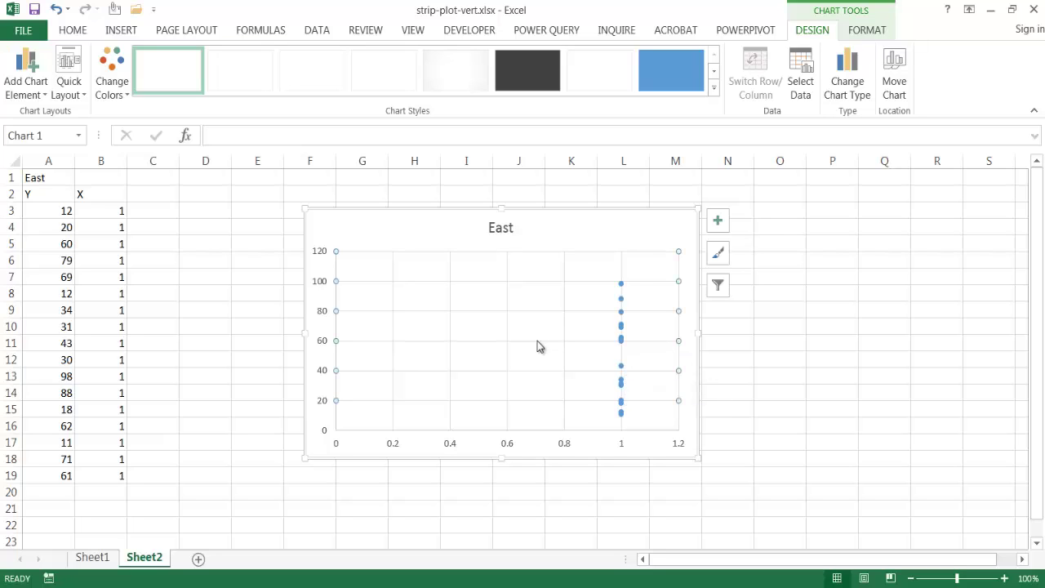
{"action": "key", "text": "Delete"}
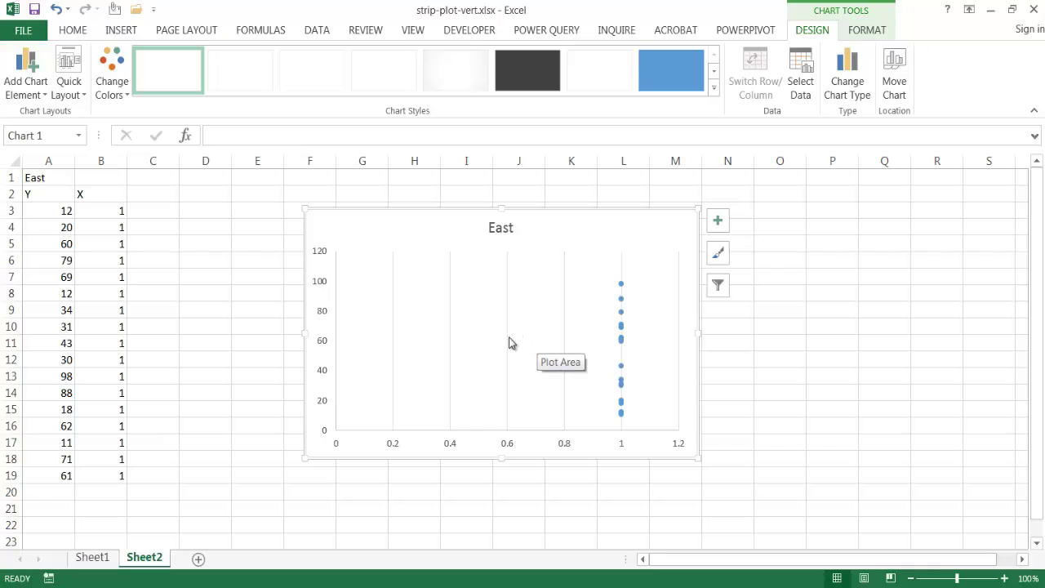
{"action": "left_click", "coordinate": [508, 343]}
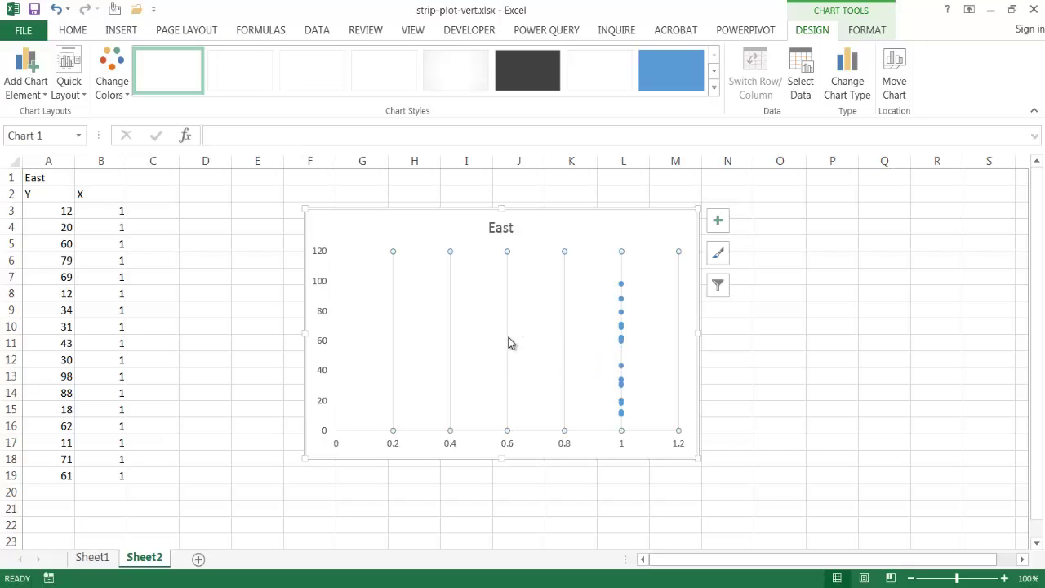
{"action": "key", "text": "Delete"}
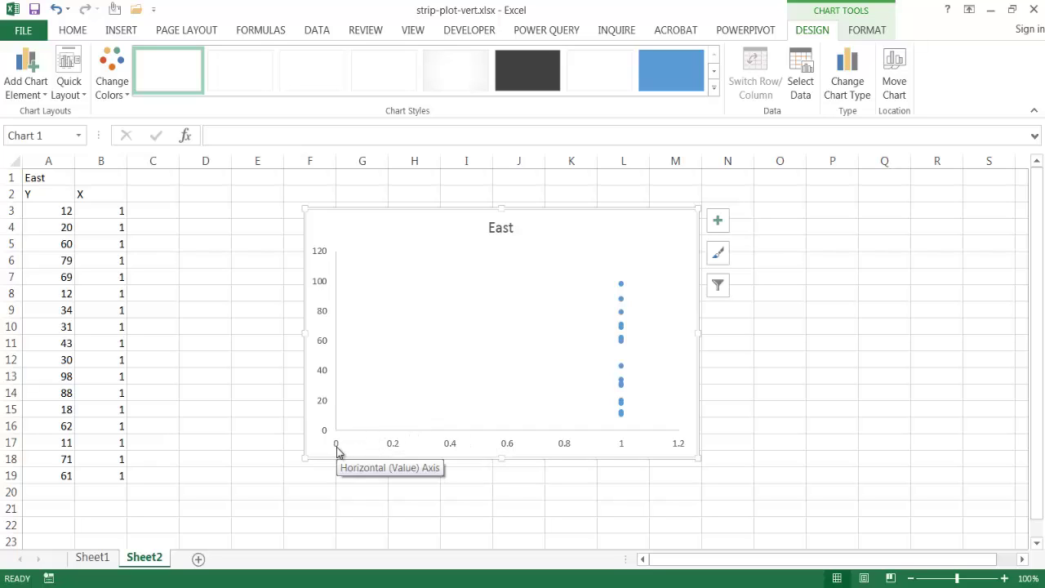
Set the horizontal axis maximum to 3.0 and major unit to 1.0.
{"action": "left_click", "coordinate": [448, 449]}
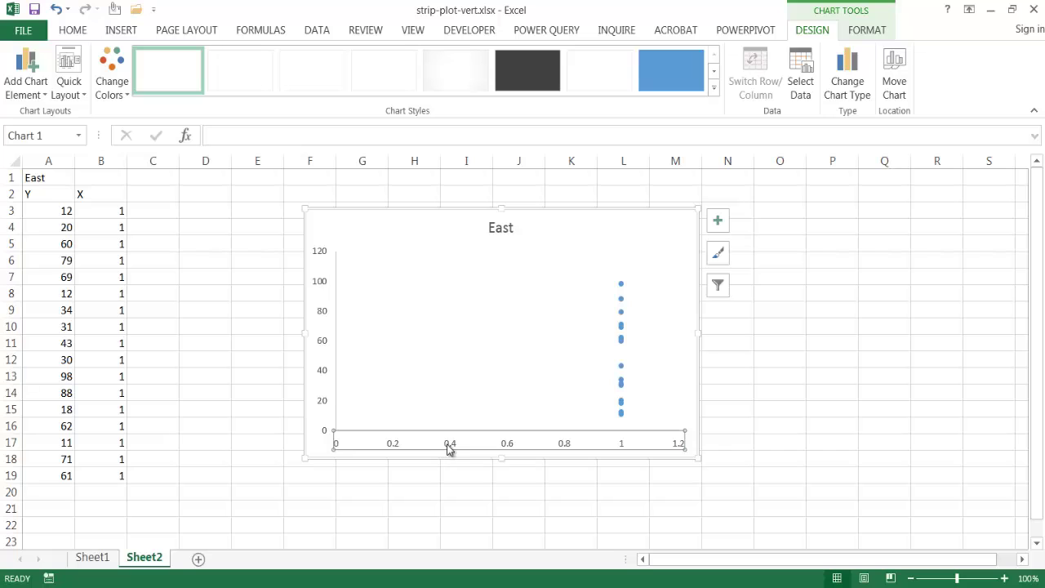
{"action": "right_click", "coordinate": [449, 446]}
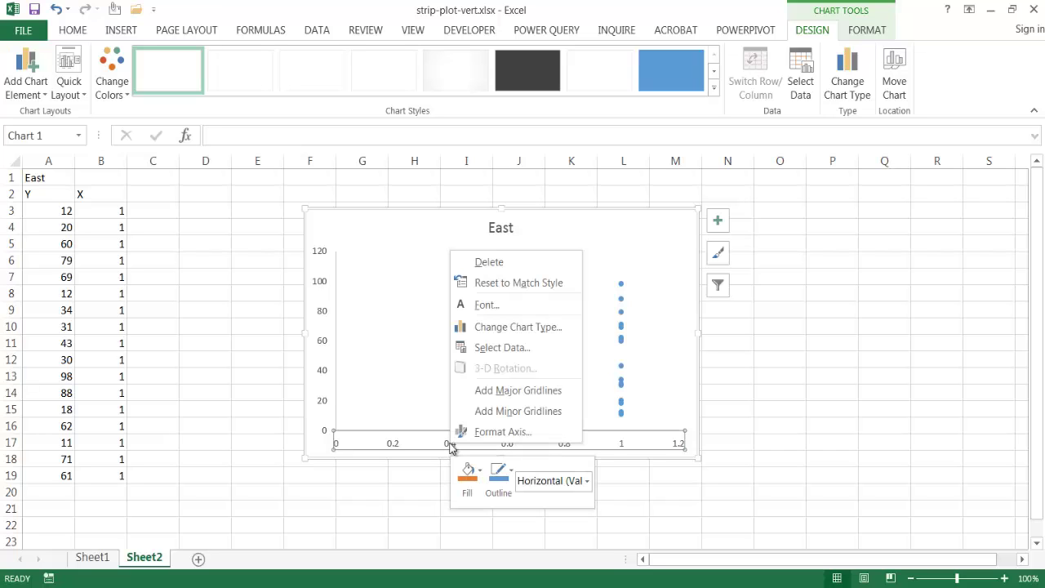
{"action": "left_click", "coordinate": [498, 431]}
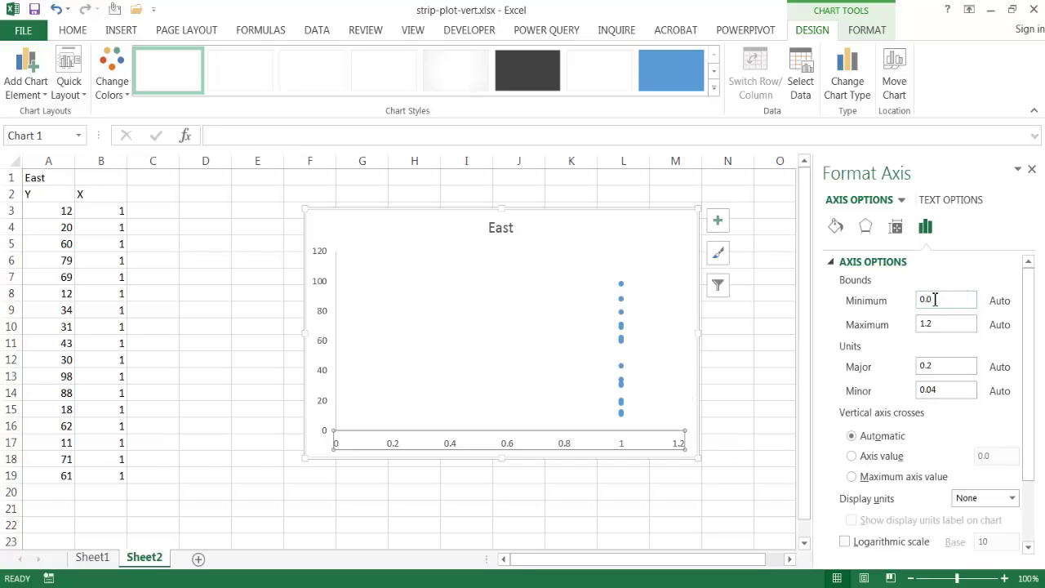
{"action": "left_click_drag", "start_coordinate": [944, 327], "coordinate": [909, 334]}
{"action": "left_click", "coordinate": [951, 367]}
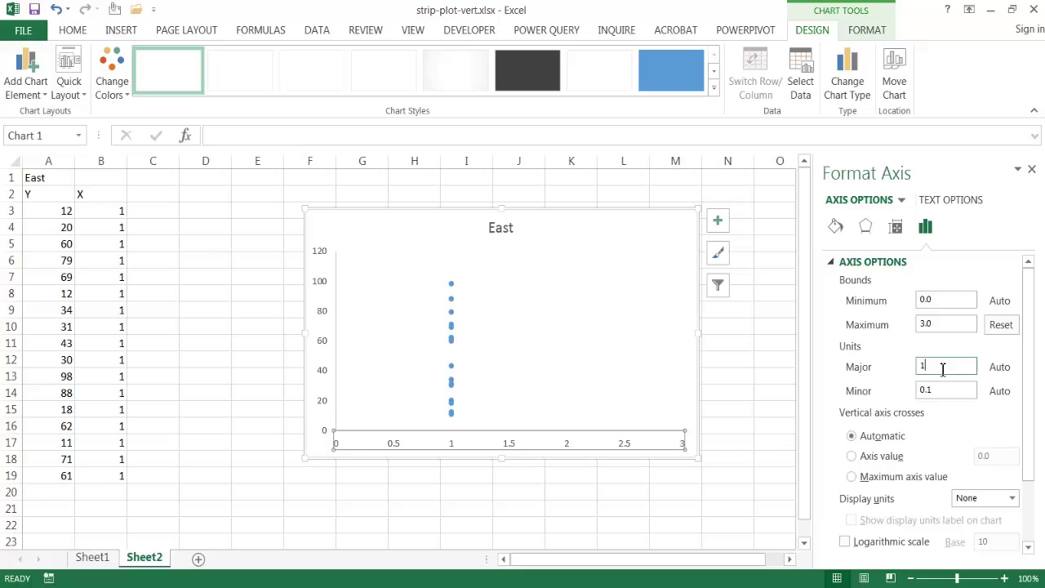
{"action": "key", "text": "Return"}
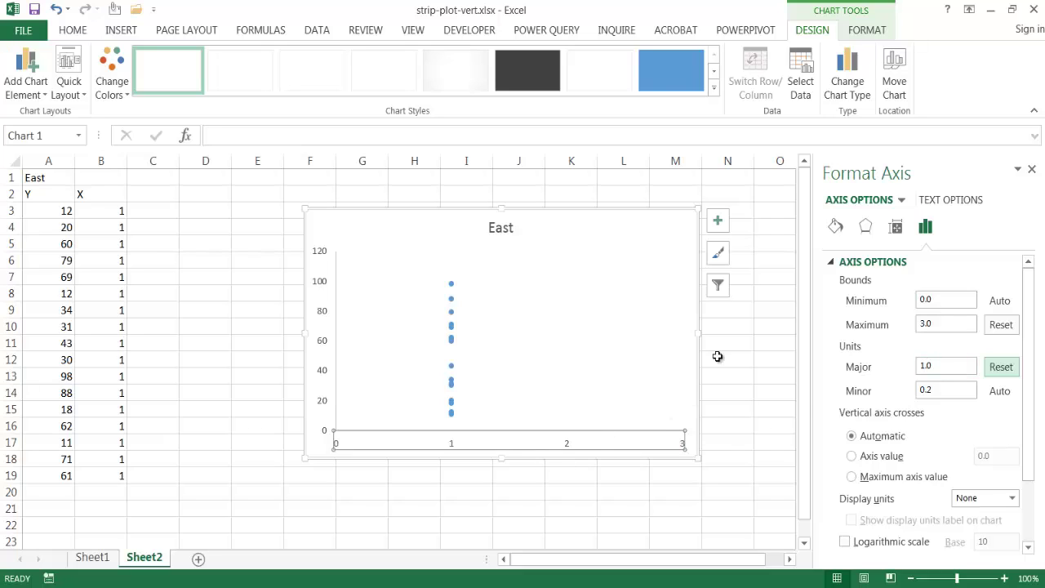
{"action": "left_click", "coordinate": [1032, 170]}
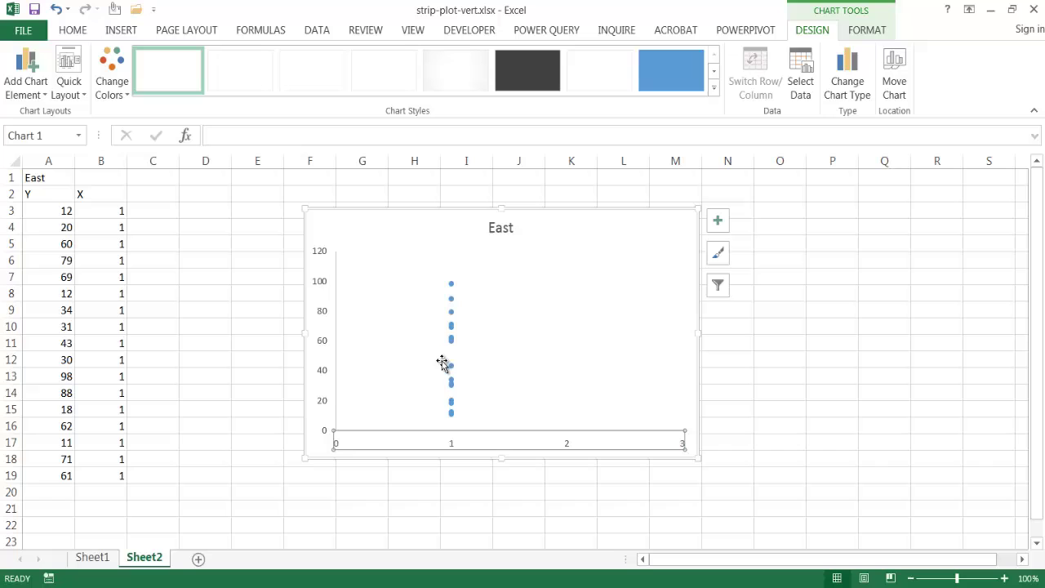
Enter 'West' in D1 and move the chart further right.
{"action": "left_click", "coordinate": [194, 179]}
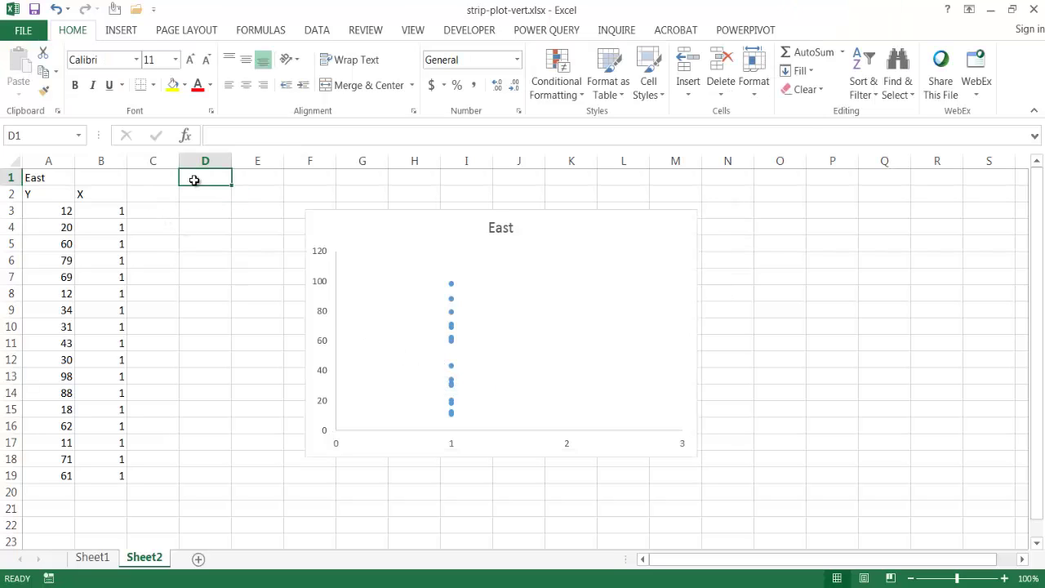
{"action": "type", "text": "West"}
{"action": "key", "text": "Return"}
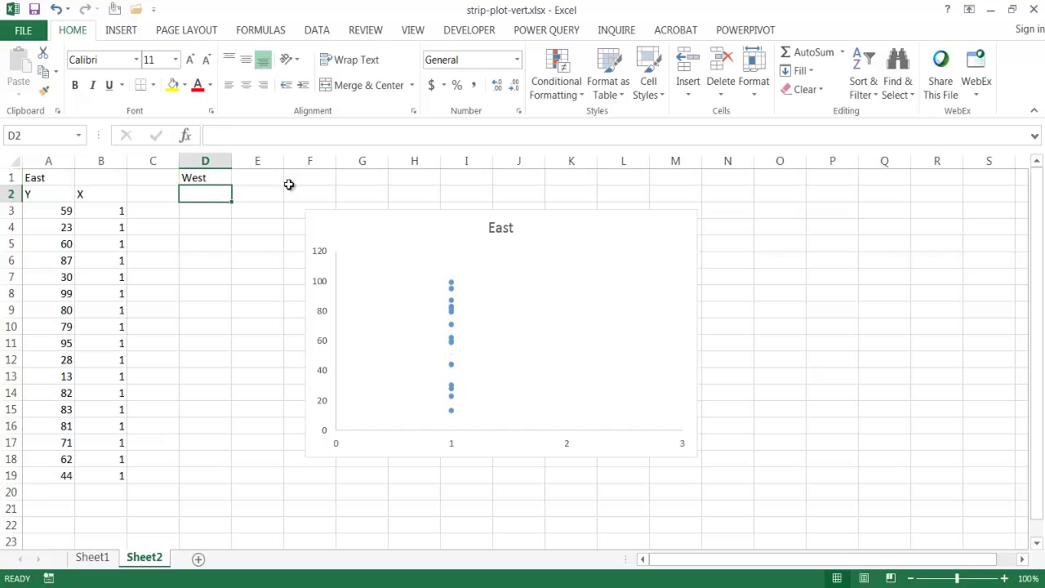
{"action": "left_click_drag", "start_coordinate": [412, 213], "coordinate": [623, 207]}
Copy the Y and X block A2:B19 into D2:E19.
{"action": "left_click_drag", "start_coordinate": [33, 193], "coordinate": [102, 474]}
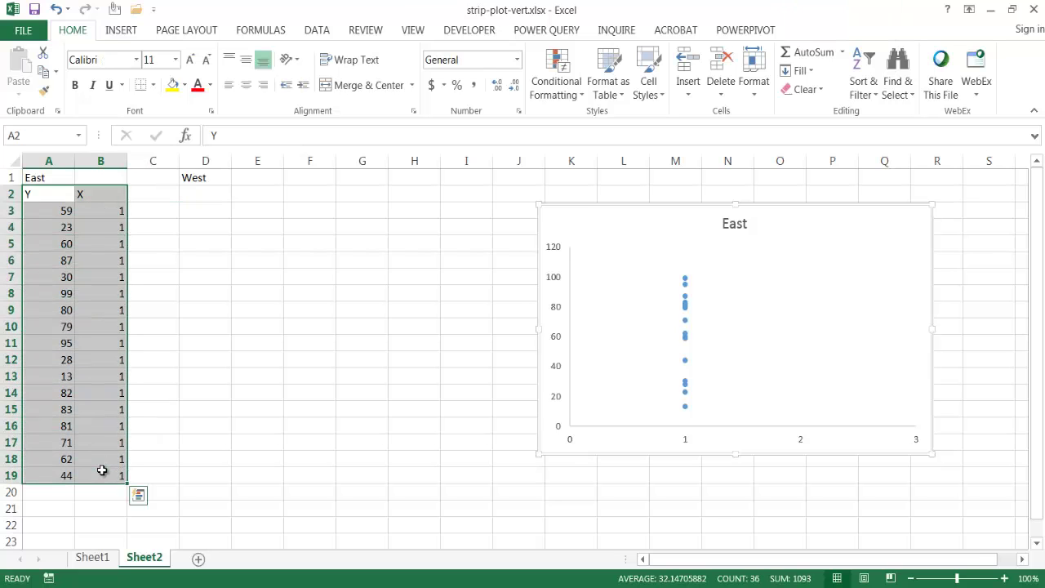
{"action": "key", "text": "ctrl+c"}
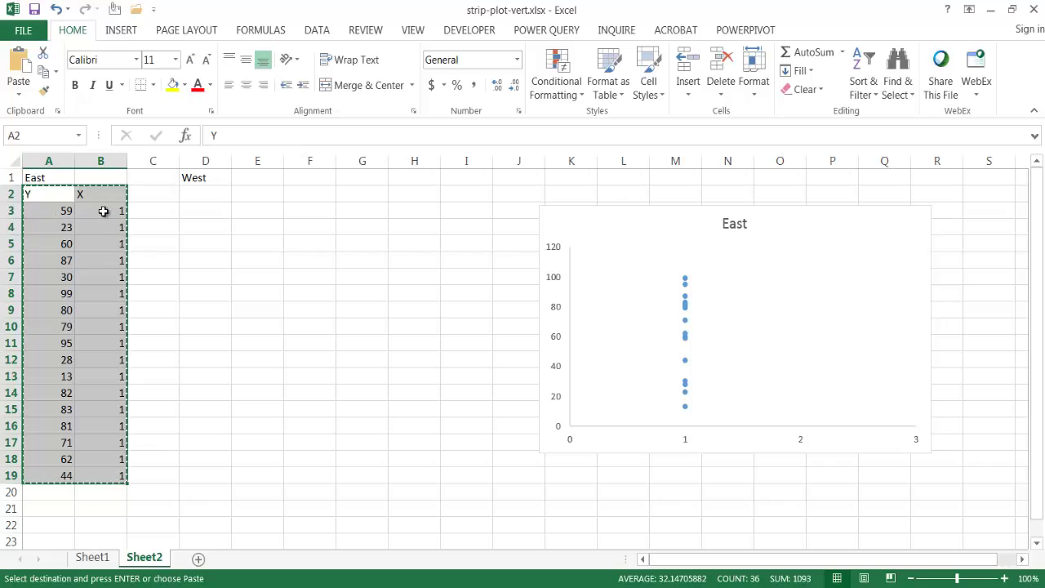
{"action": "left_click", "coordinate": [205, 196]}
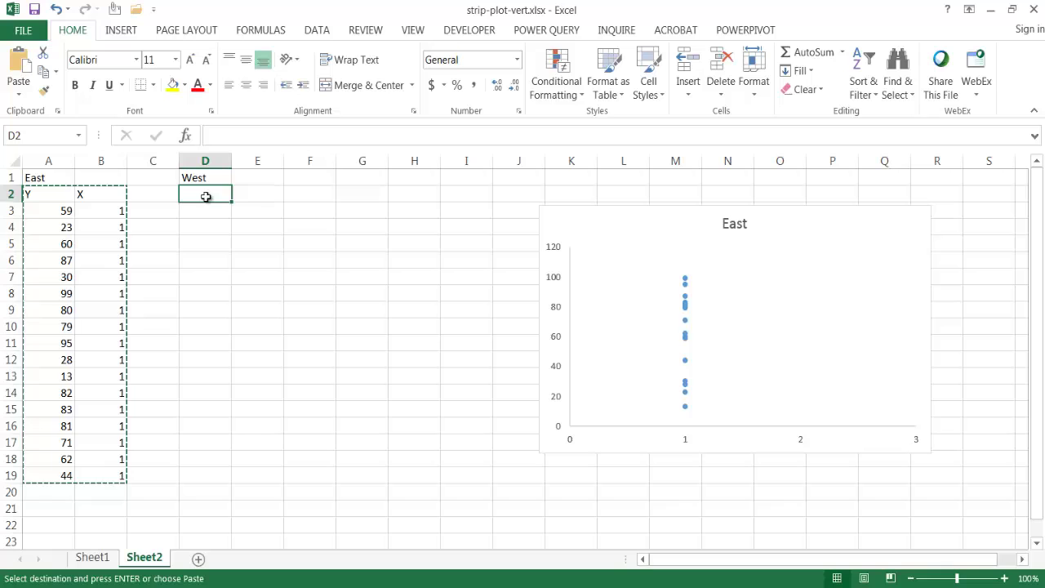
{"action": "key", "text": "ctrl+v"}
{"action": "left_click", "coordinate": [206, 213]}
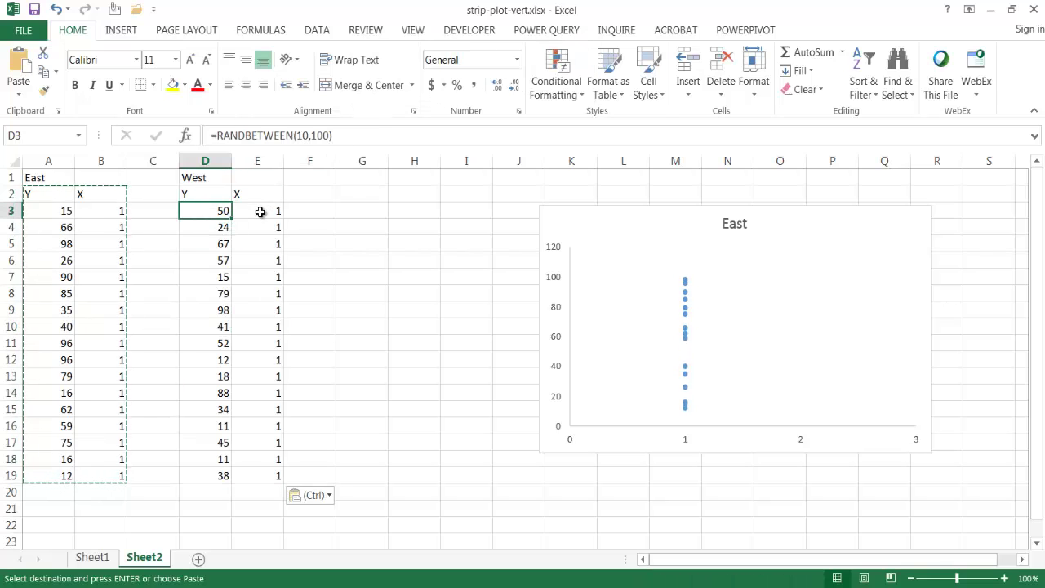
Fill the West X cells E3:E19 with the value 2.
{"action": "left_click_drag", "start_coordinate": [262, 211], "coordinate": [278, 478]}
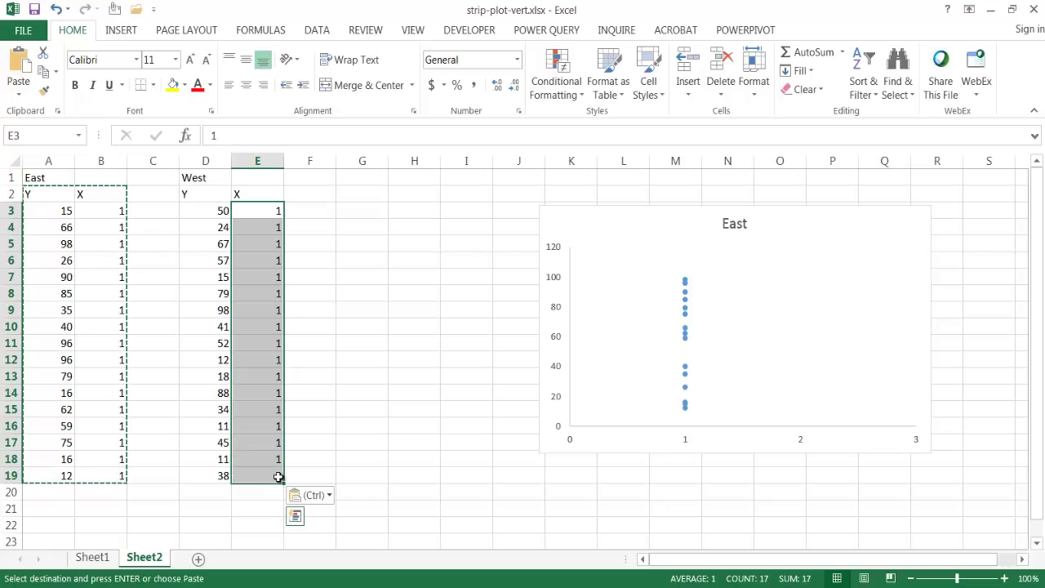
{"action": "type", "text": "2"}
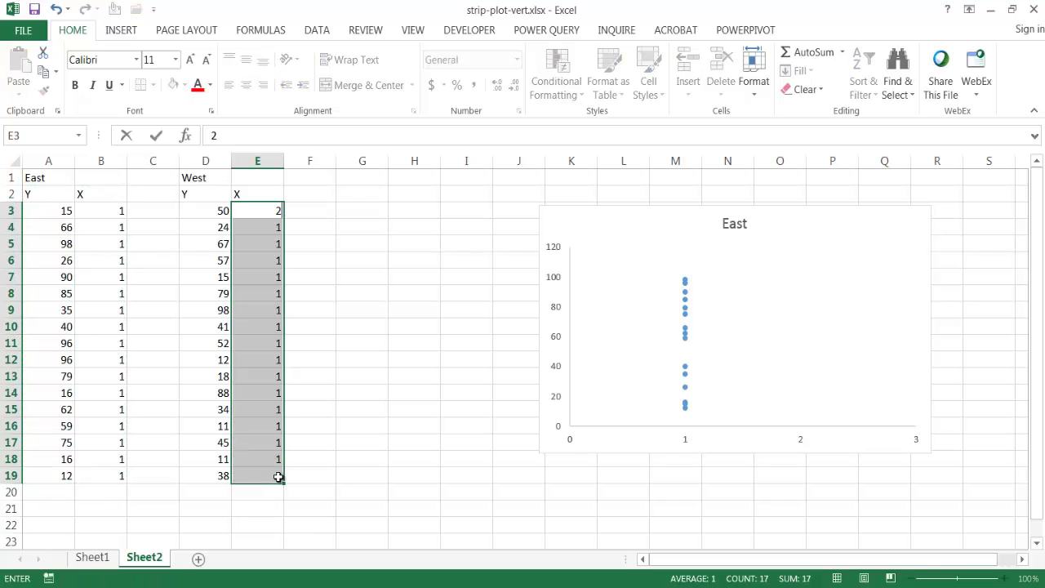
{"action": "key", "text": "ctrl+Return"}
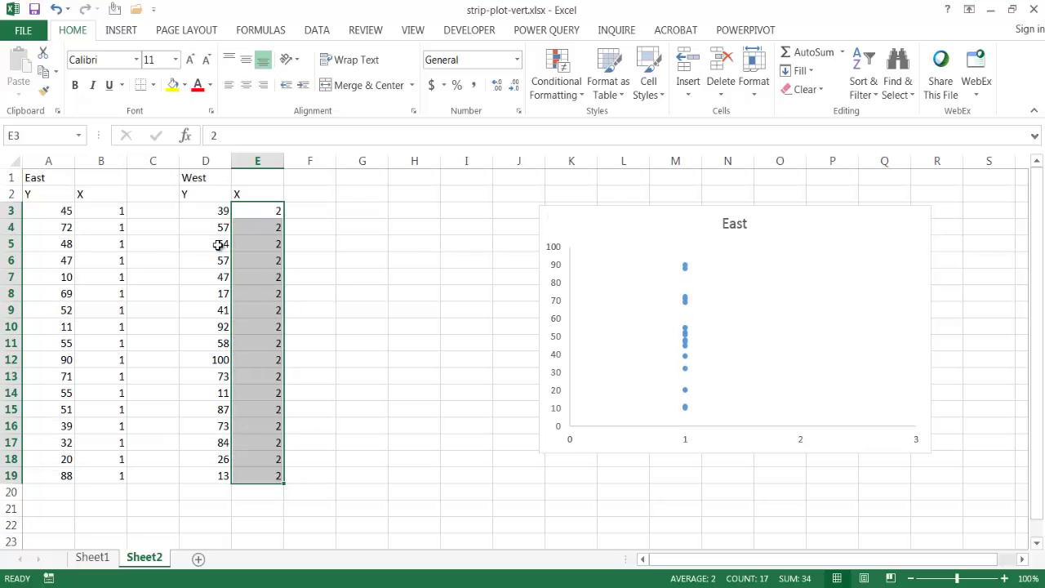
{"action": "left_click_drag", "start_coordinate": [207, 210], "coordinate": [207, 227]}
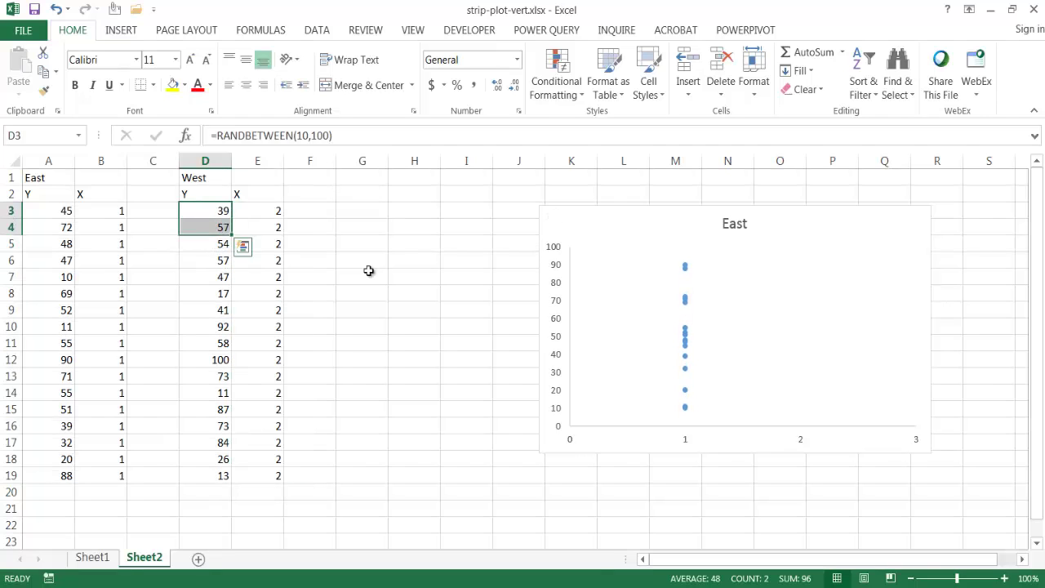
Add the West chart series: name from D1, X values E3:E19, Y values D3:D19.
{"action": "left_click", "coordinate": [797, 306]}
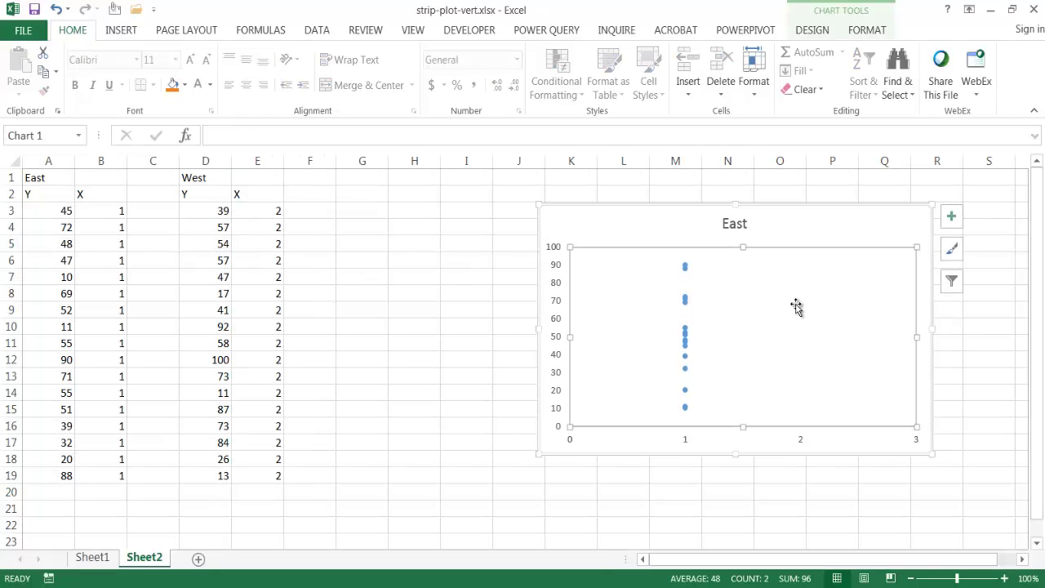
{"action": "left_click", "coordinate": [825, 31]}
{"action": "left_click", "coordinate": [801, 82]}
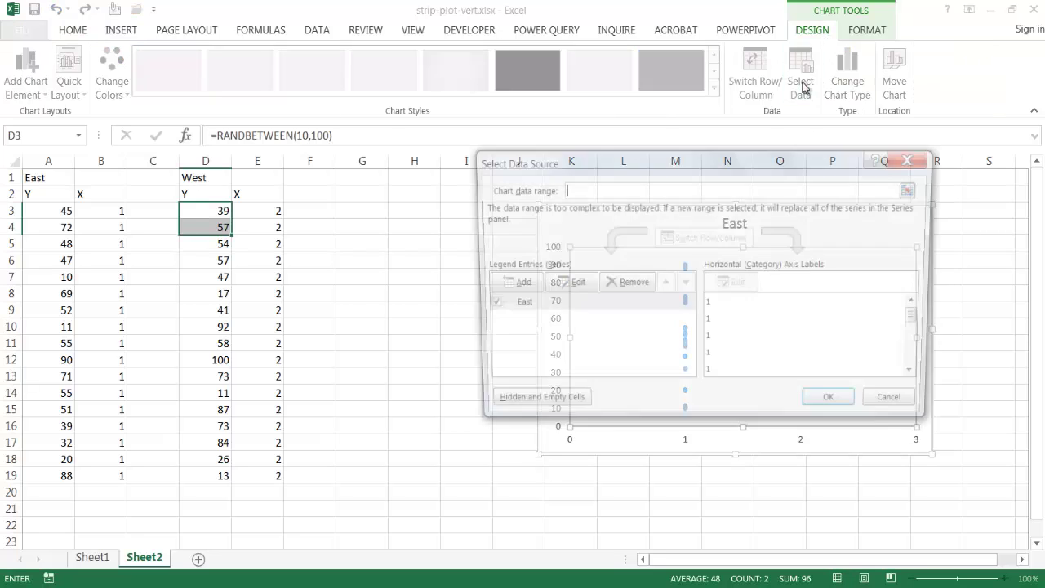
{"action": "left_click", "coordinate": [507, 286]}
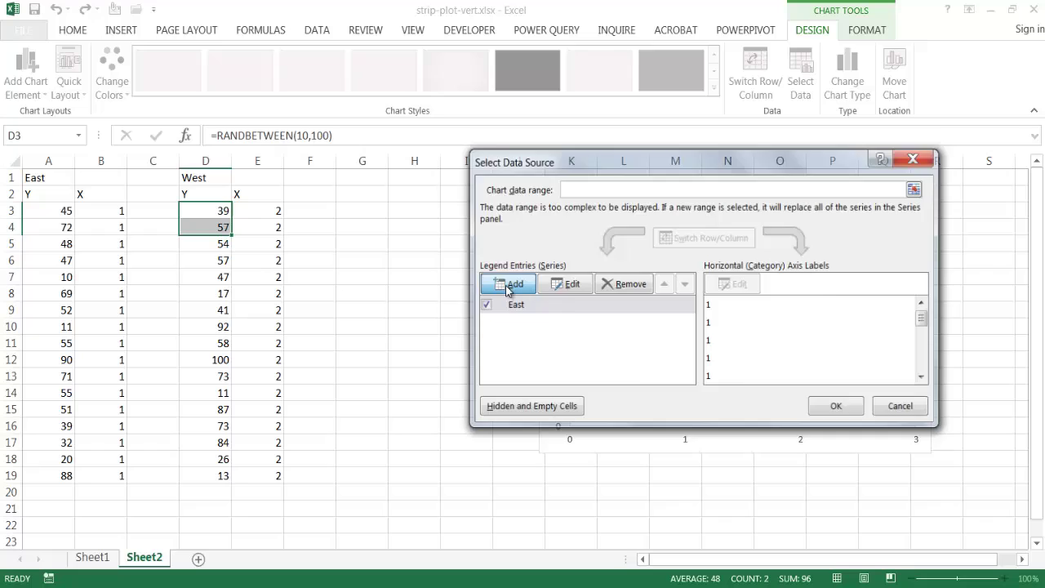
{"action": "left_click", "coordinate": [205, 176]}
{"action": "left_click", "coordinate": [612, 292]}
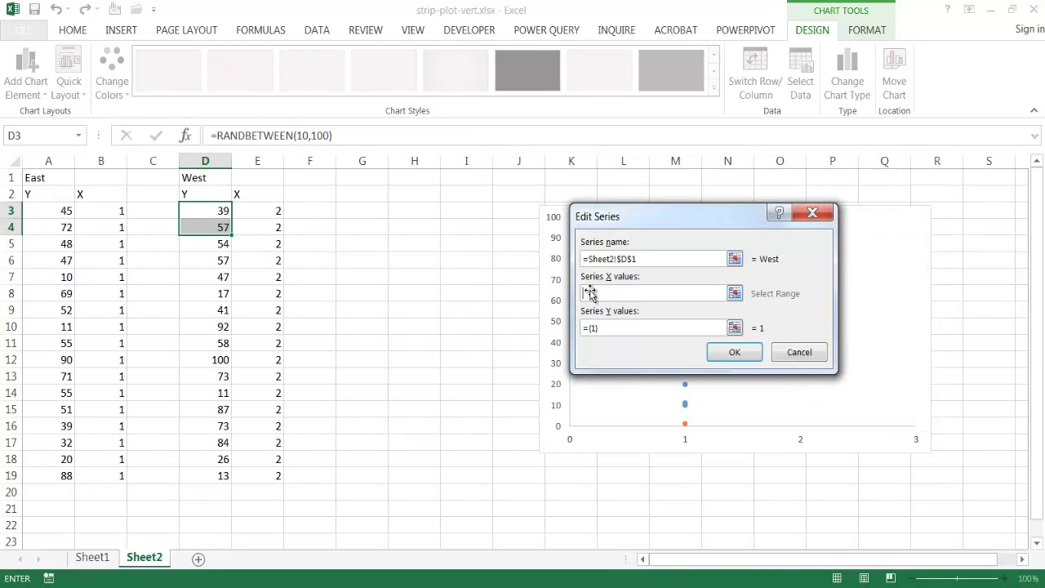
{"action": "left_click_drag", "start_coordinate": [280, 214], "coordinate": [272, 482]}
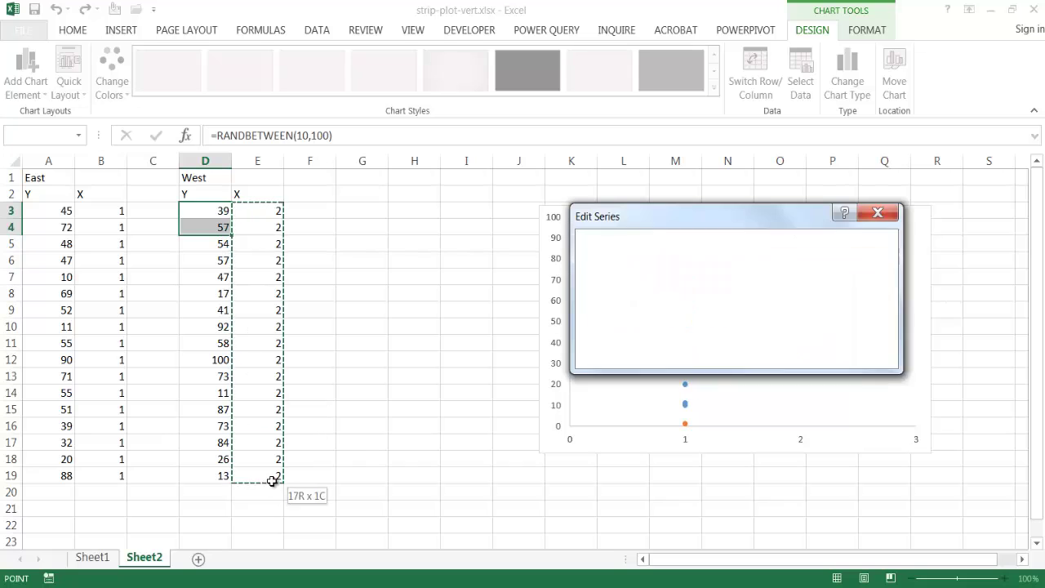
{"action": "left_click", "coordinate": [624, 330]}
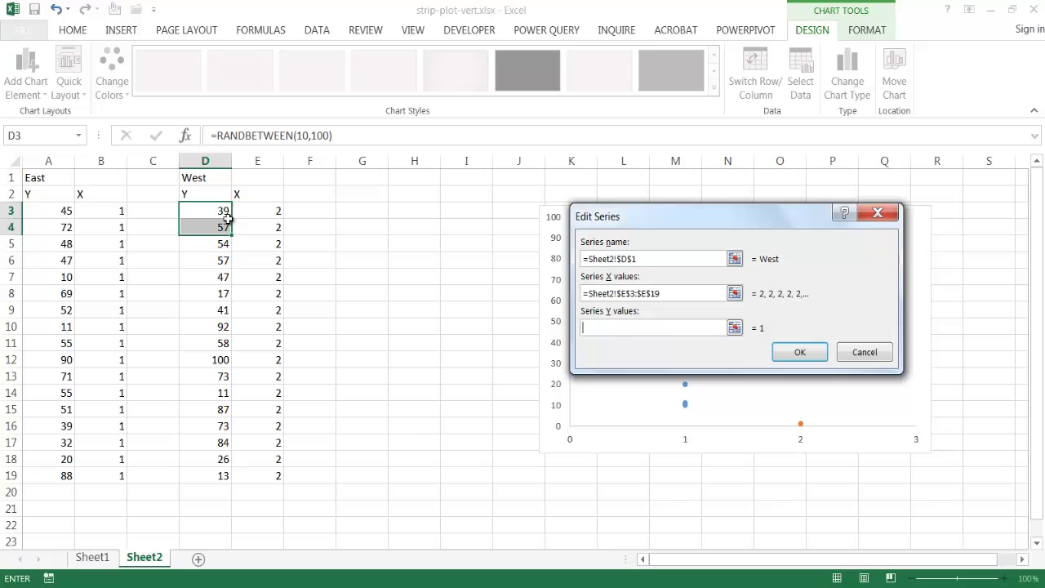
{"action": "left_click_drag", "start_coordinate": [215, 212], "coordinate": [216, 471]}
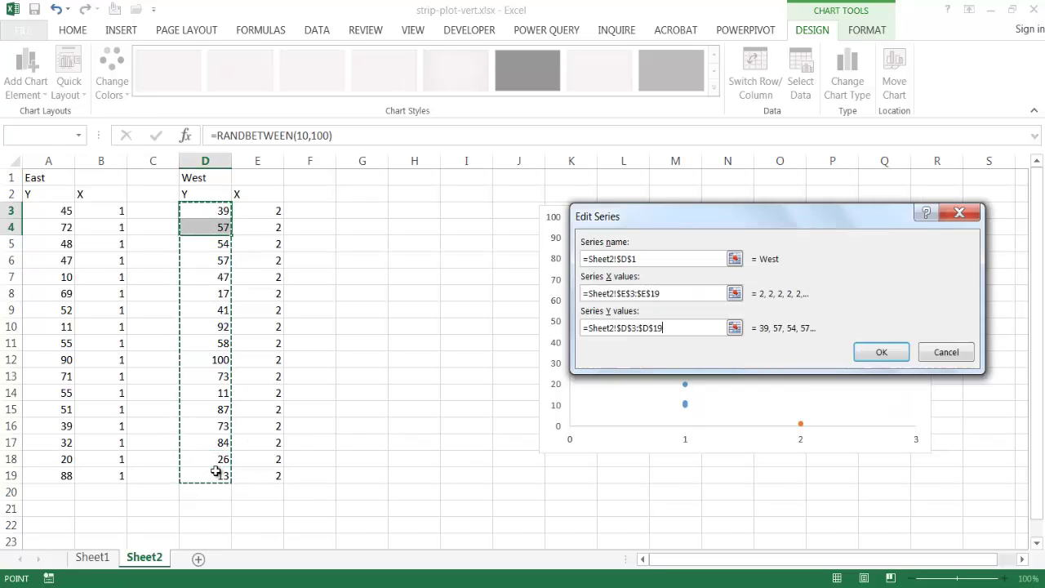
{"action": "left_click", "coordinate": [874, 354]}
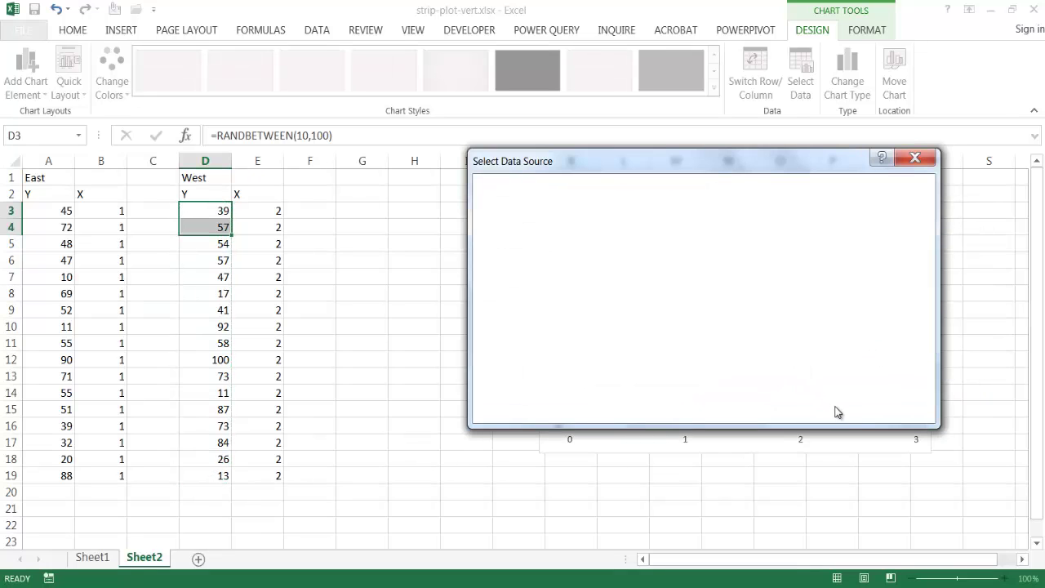
{"action": "left_click", "coordinate": [837, 409]}
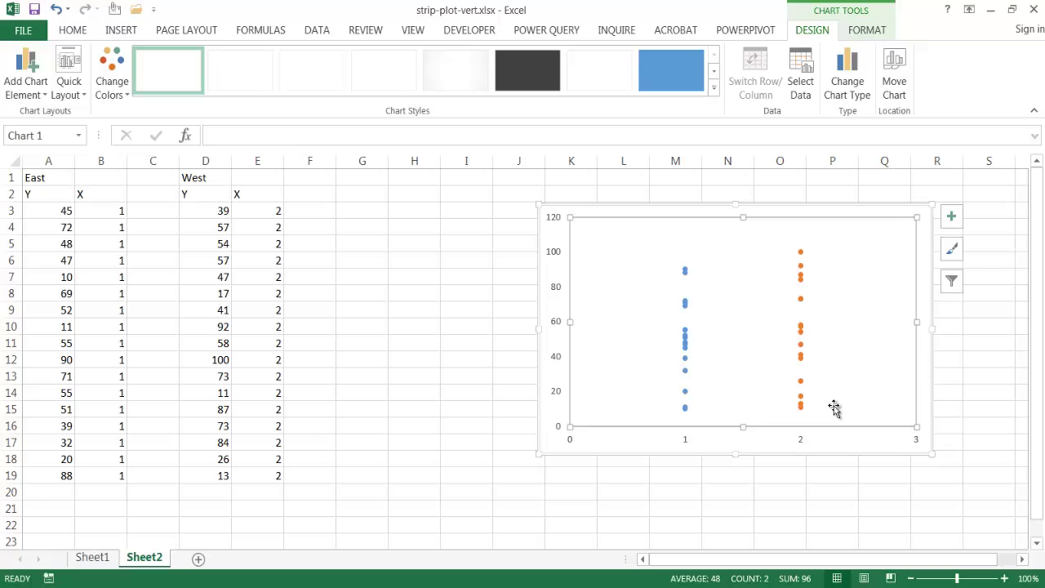
Move the chart left beside the data and add a chart title.
{"action": "left_click_drag", "start_coordinate": [755, 205], "coordinate": [592, 215]}
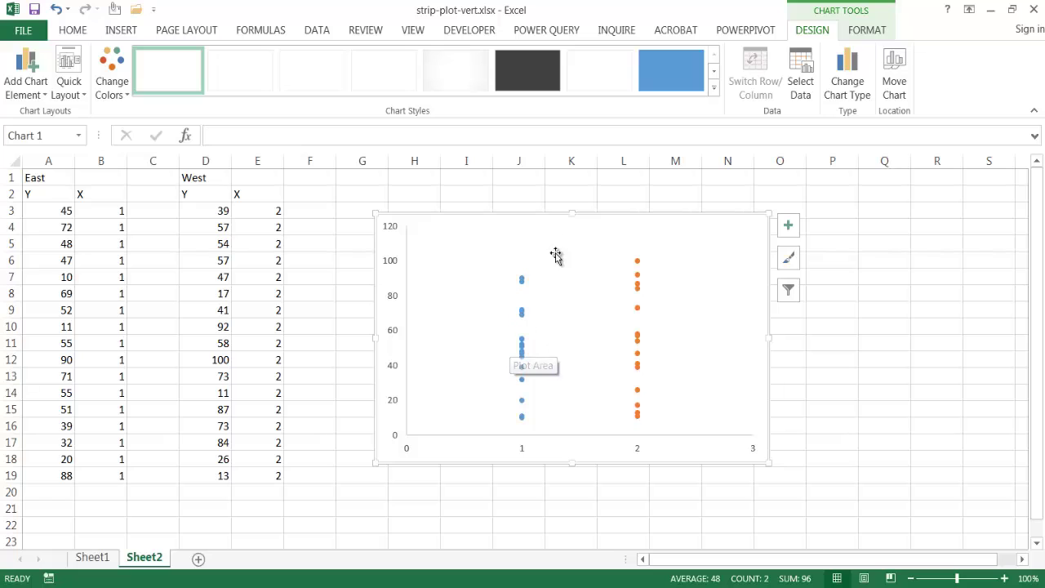
{"action": "left_click", "coordinate": [788, 229]}
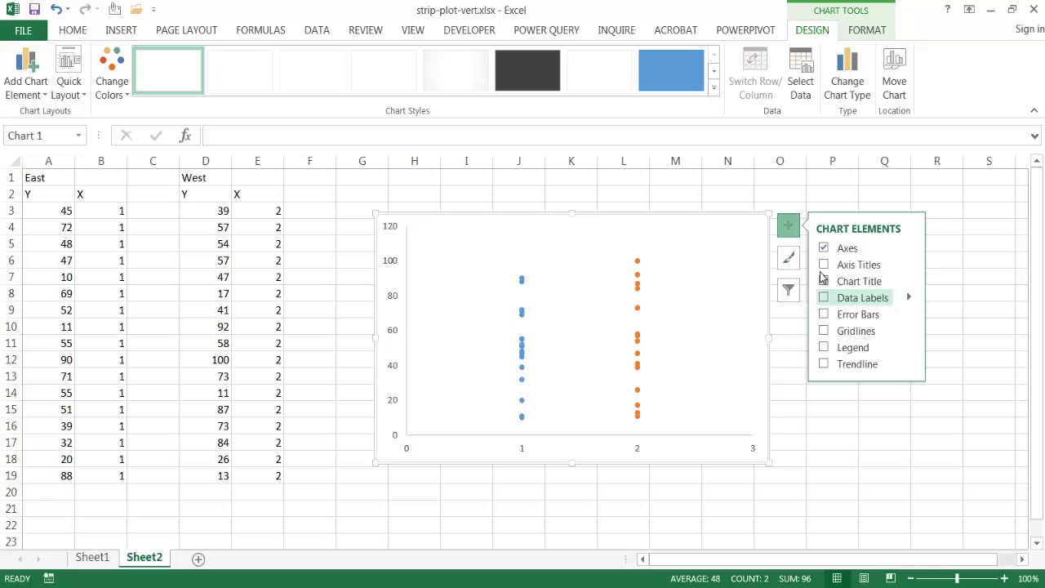
{"action": "left_click", "coordinate": [823, 281]}
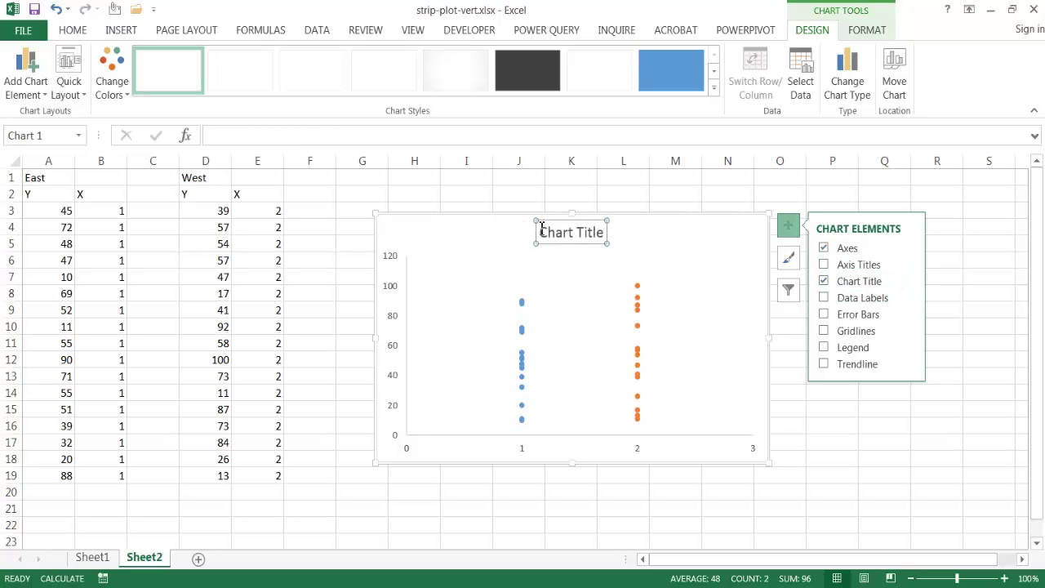
Replace the placeholder chart title with 'East v. West'.
{"action": "double_click", "coordinate": [582, 236]}
{"action": "triple_click", "coordinate": [580, 235]}
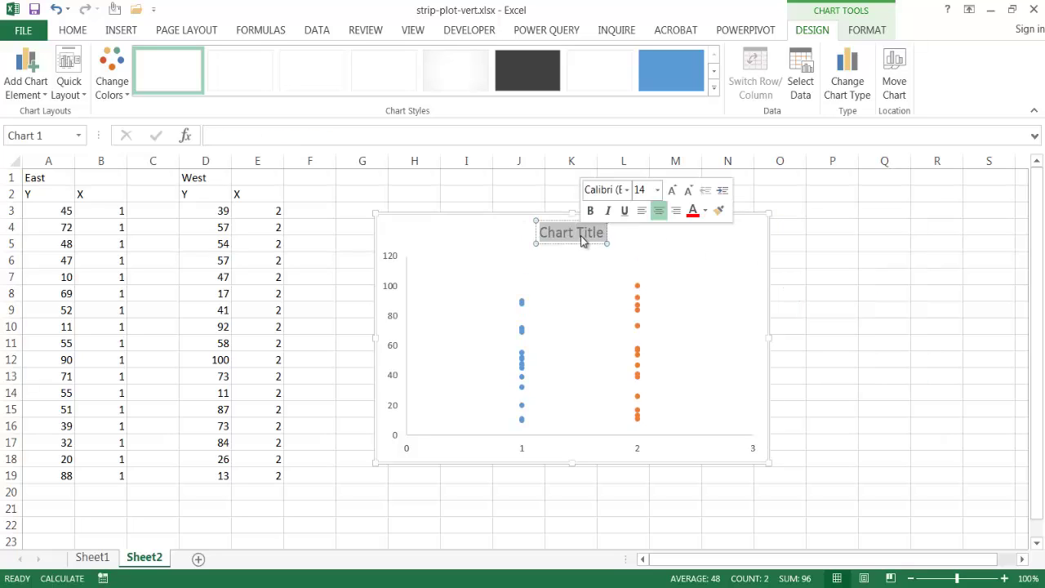
{"action": "type", "text": "East"}
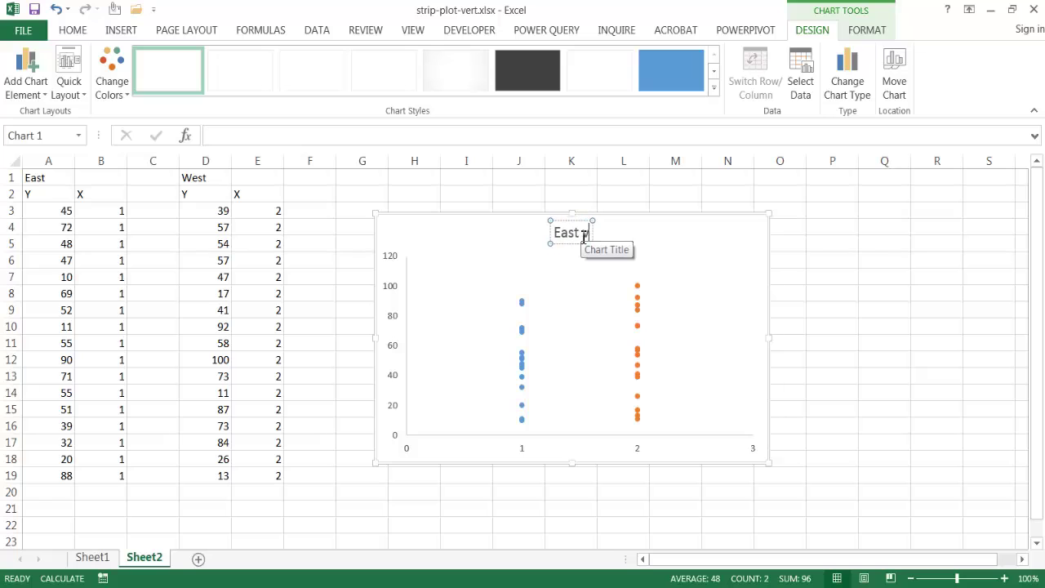
{"action": "type", "text": " v. West"}
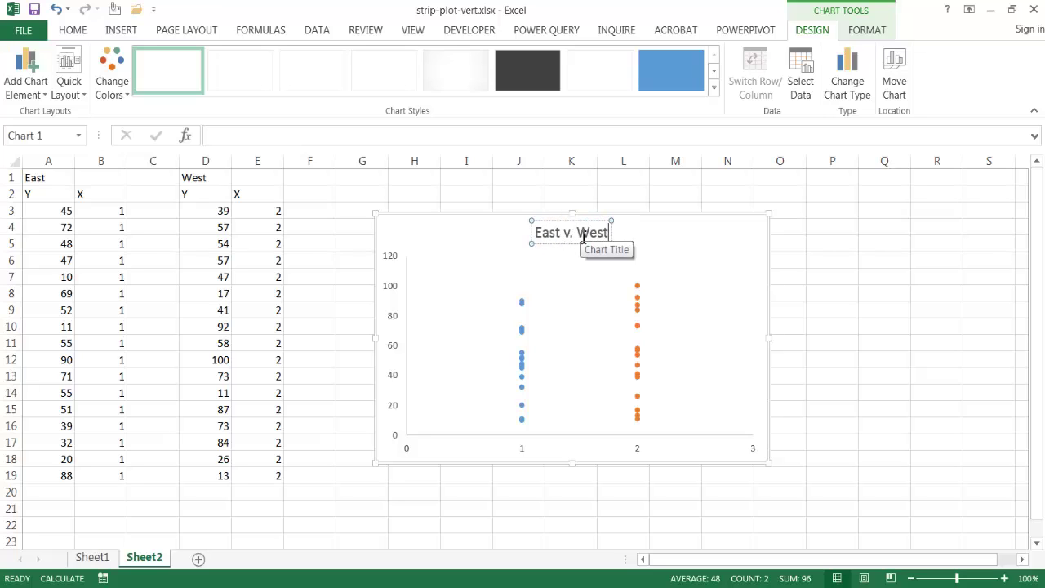
{"action": "left_click", "coordinate": [589, 526]}
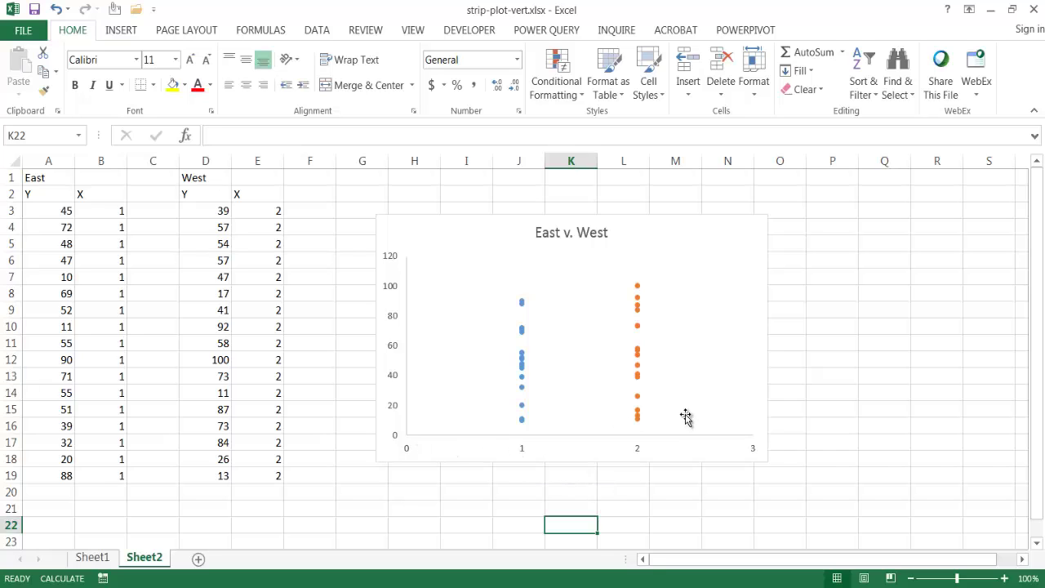
Delete the chart's horizontal axis, then recalculate the RANDBETWEEN East and West values twice with F9.
{"action": "left_click", "coordinate": [523, 454]}
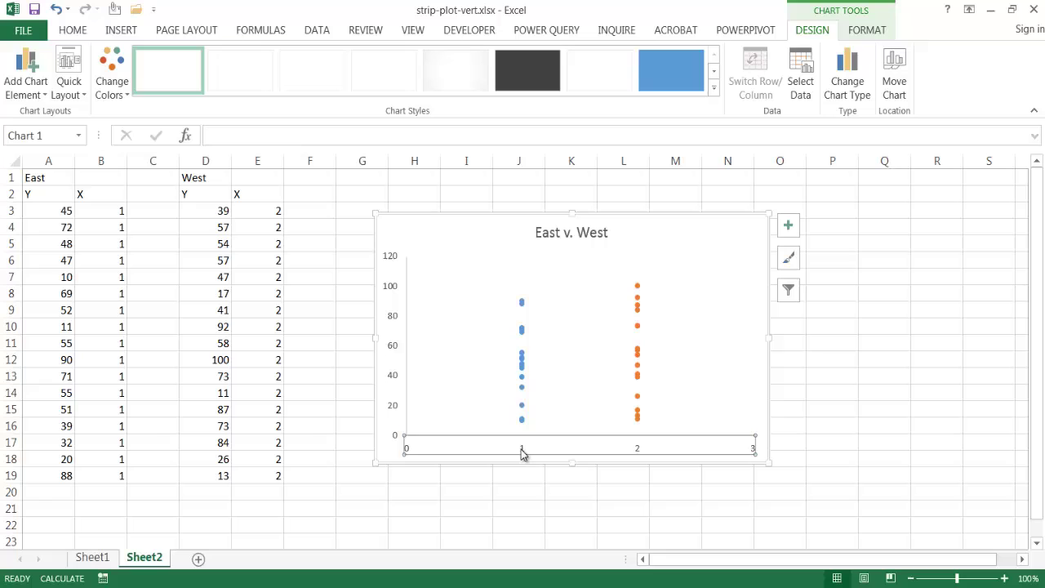
{"action": "key", "text": "Delete"}
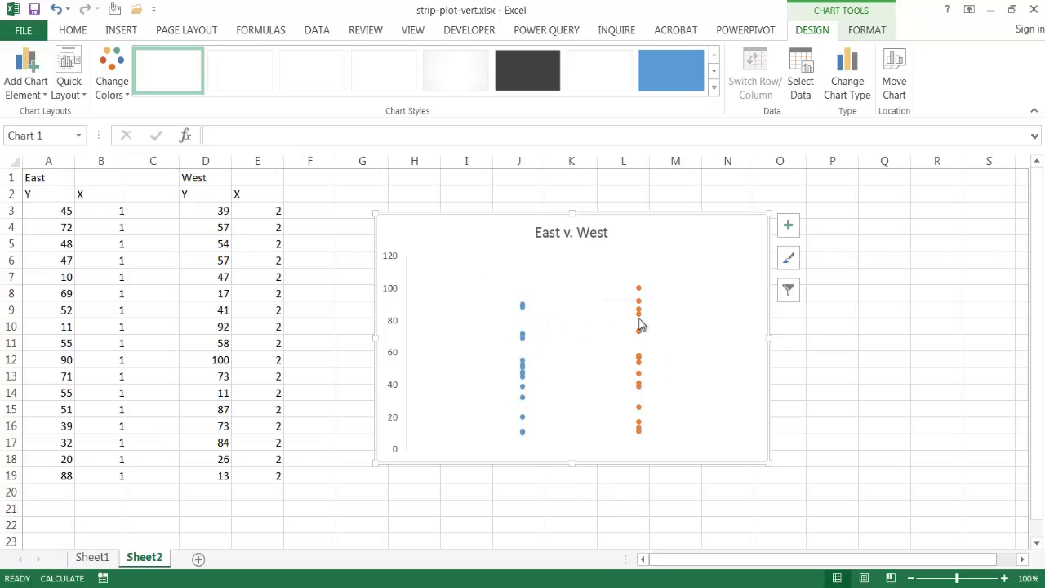
{"action": "left_click", "coordinate": [518, 504]}
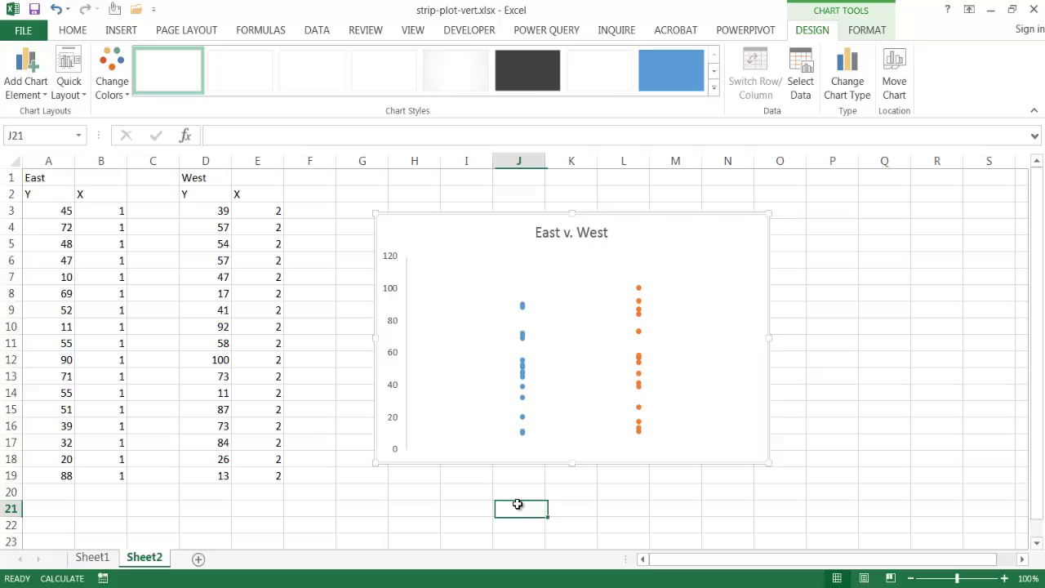
{"action": "key", "text": "F9"}
{"action": "key", "text": "F9"}
{"action": "key", "text": "F9"}
{"action": "key", "text": "F9"}
{"action": "key", "text": "F9"}
{"action": "key", "text": "F9"}
{"action": "key", "text": "F9"}
{"action": "key", "text": "F9"}
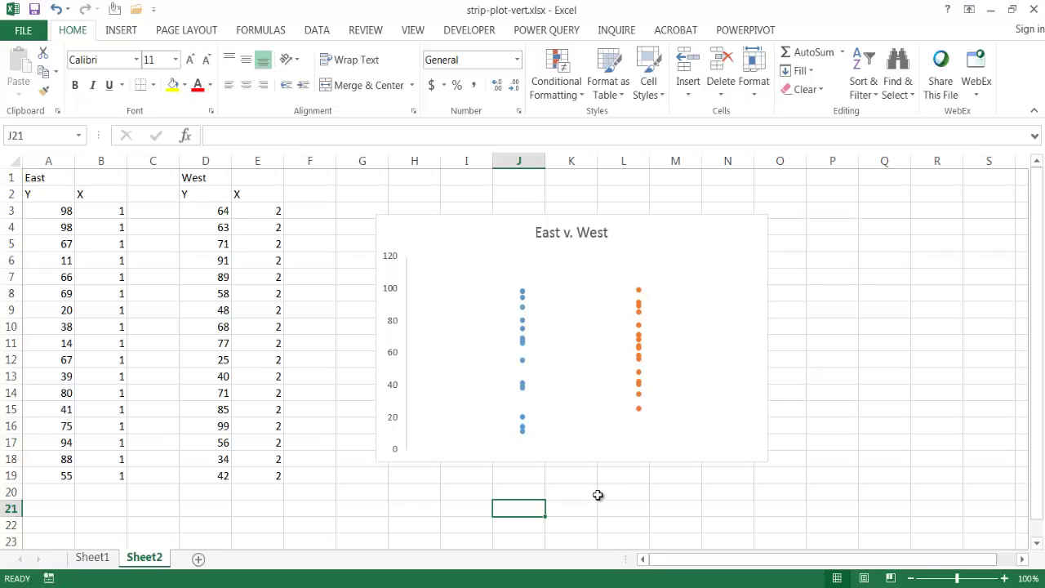
{"action": "key", "text": "F9"}
{"action": "key", "text": "F9"}
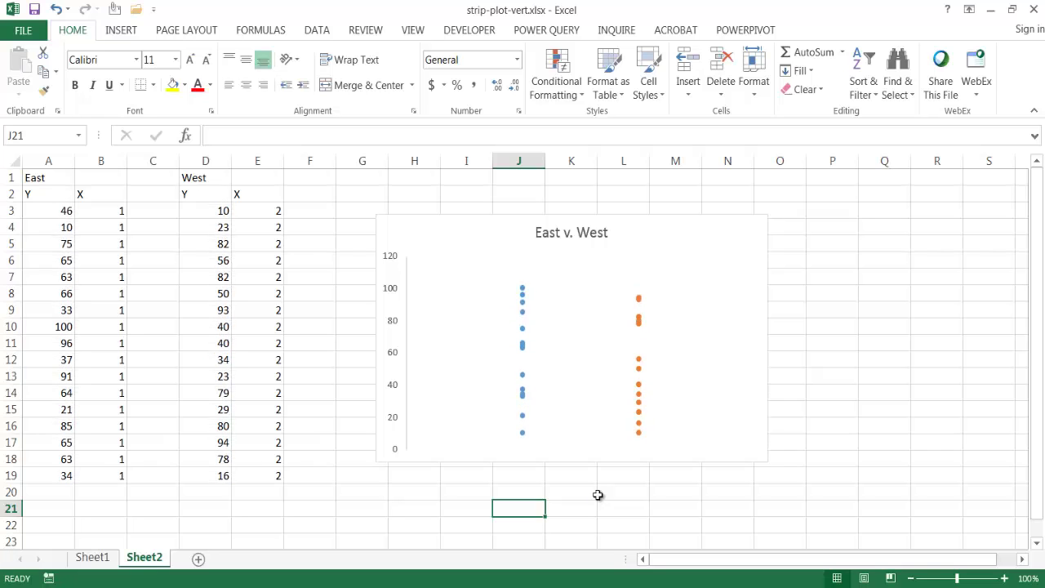
Turn on the Legend in Chart Elements so the East and West series are labelled.
{"action": "left_click", "coordinate": [733, 246]}
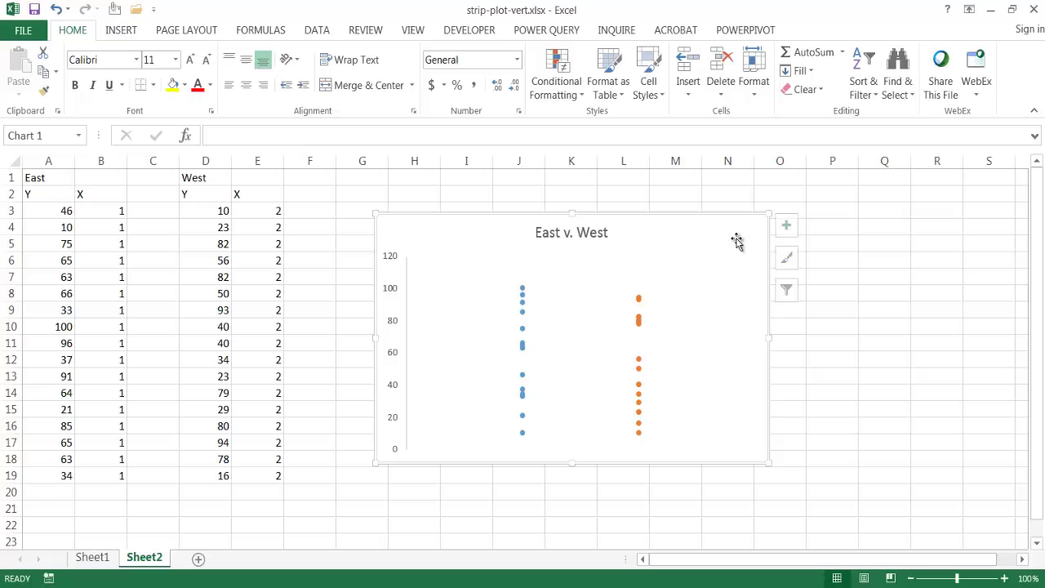
{"action": "left_click", "coordinate": [787, 228]}
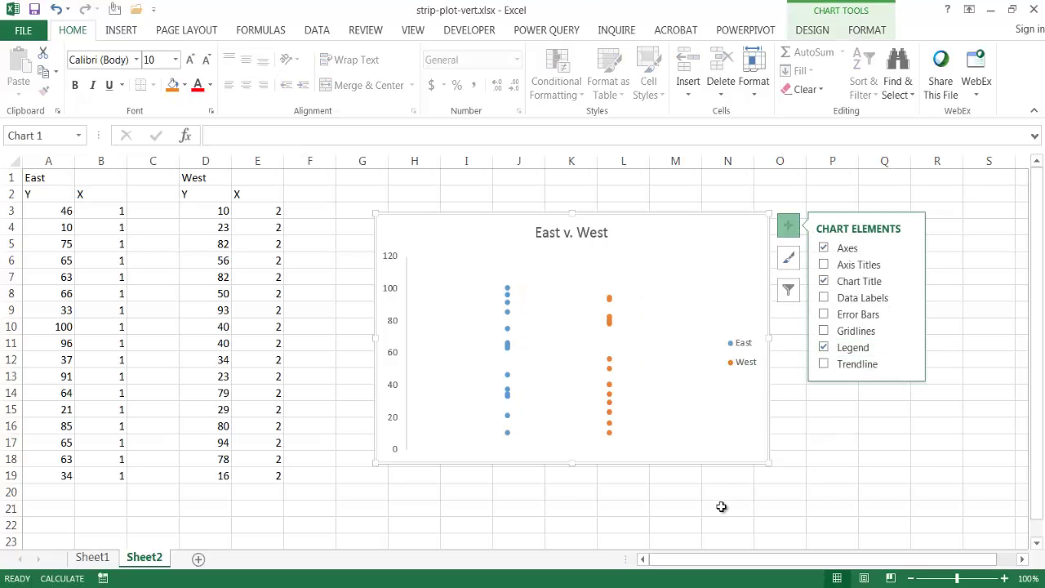
{"action": "left_click", "coordinate": [722, 507]}
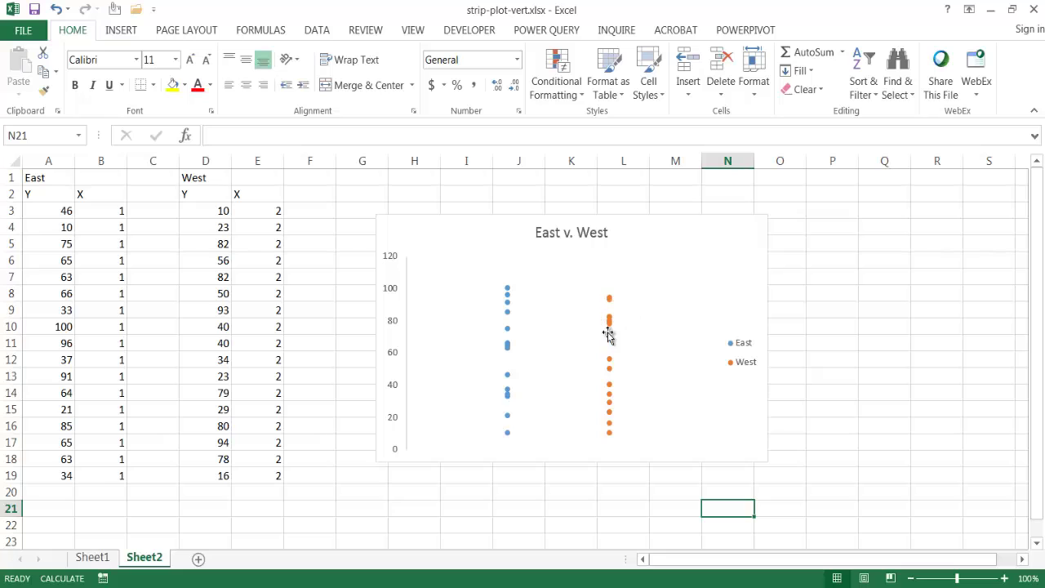